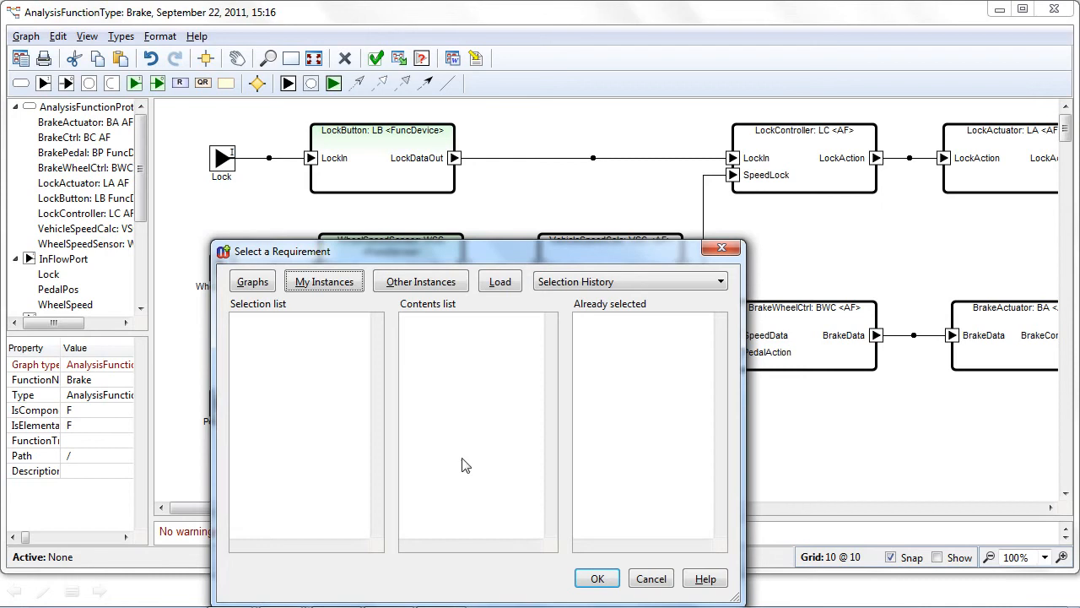
- Cancel the requirement selection and switch to Requirements.xlsx in Excel, selecting the V_4 requested torque id
left_click(650, 580)
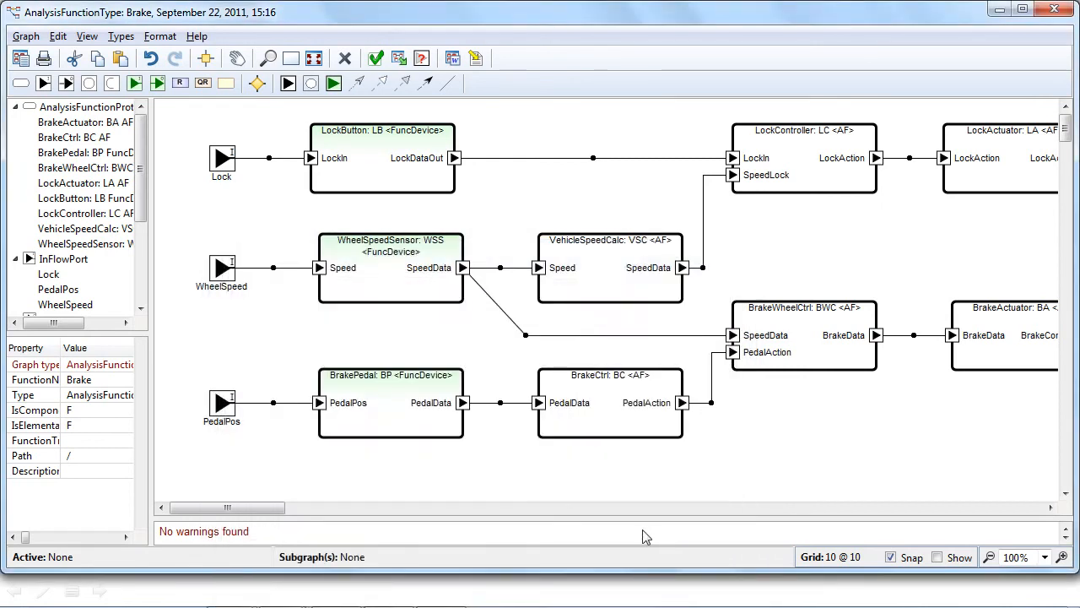
key("super")
left_click(439, 593)
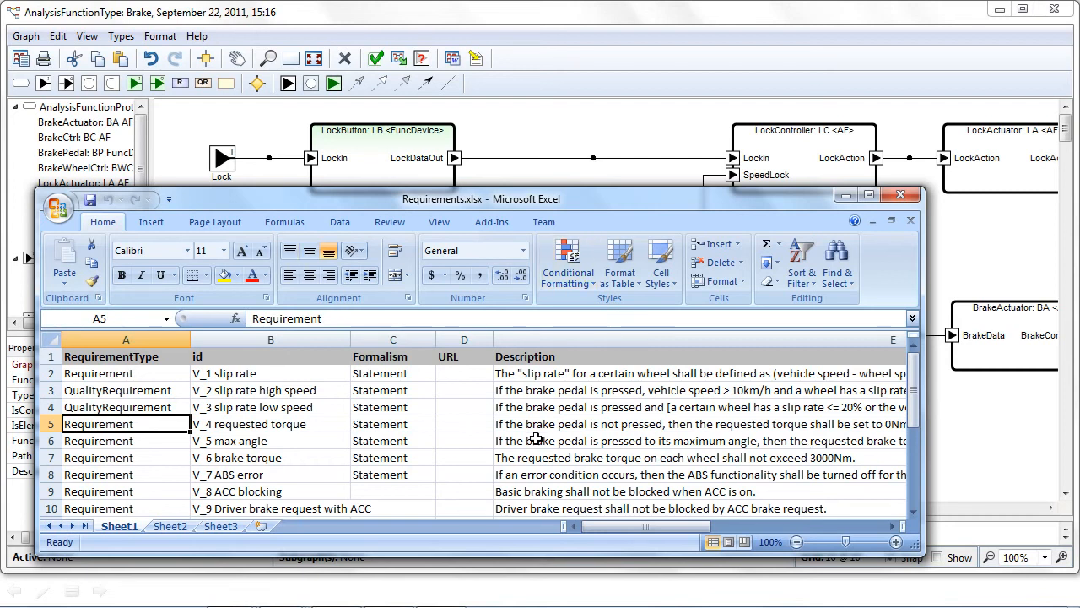
left_click(224, 427)
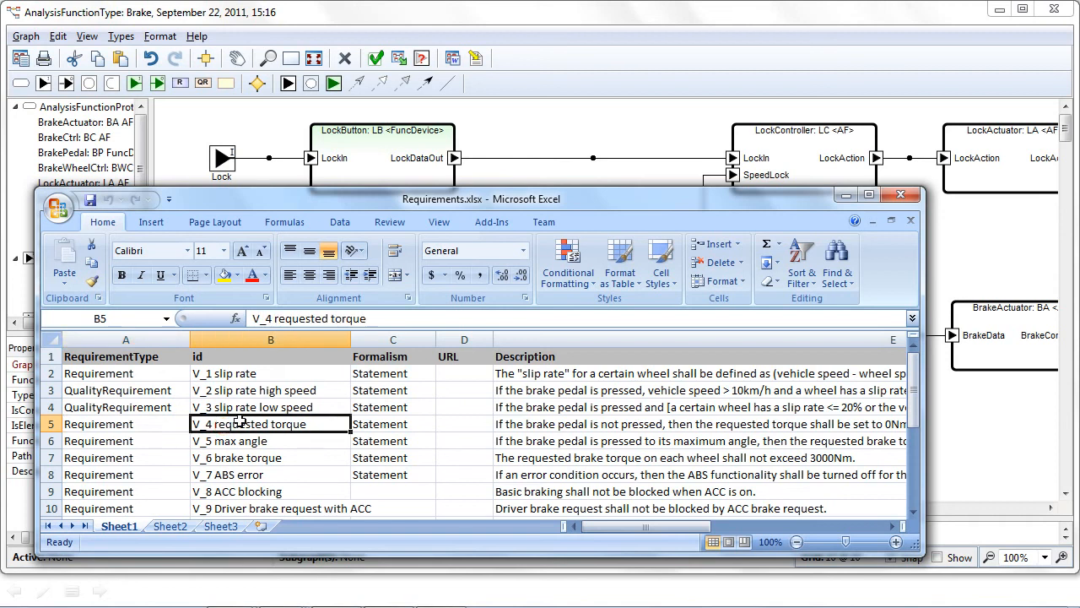
- Export the requirements from Requirements.xlsx to MetaEdit+ and close the workbook
left_click(491, 221)
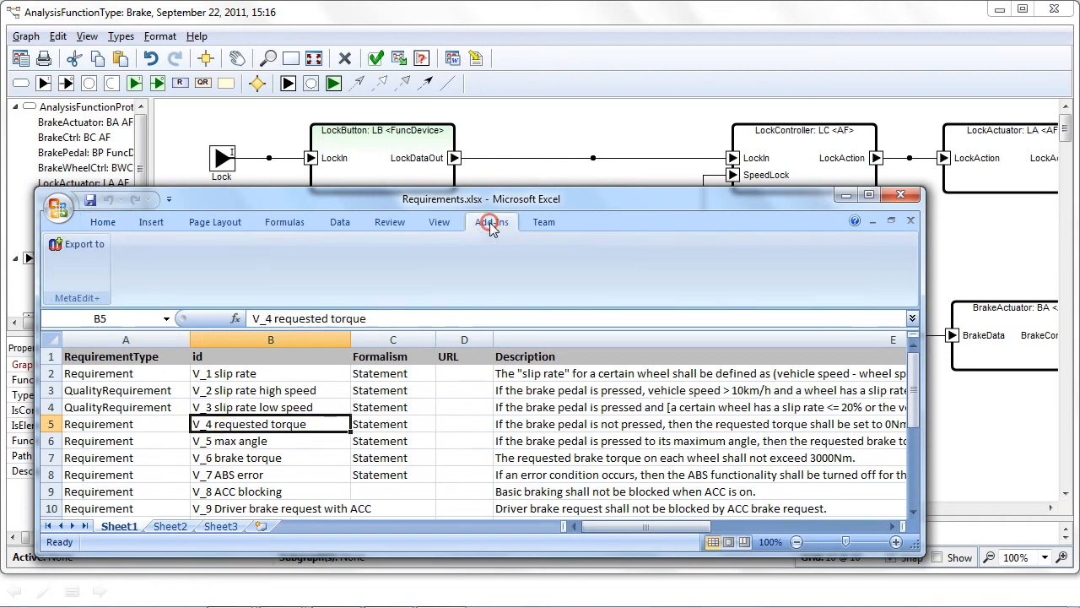
left_click(89, 243)
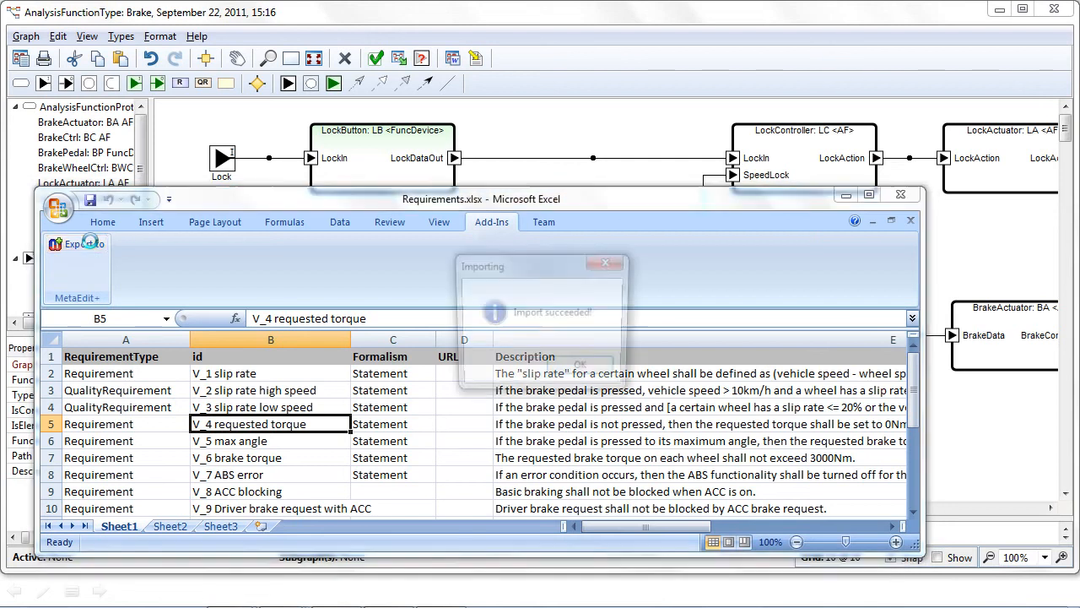
left_click(574, 366)
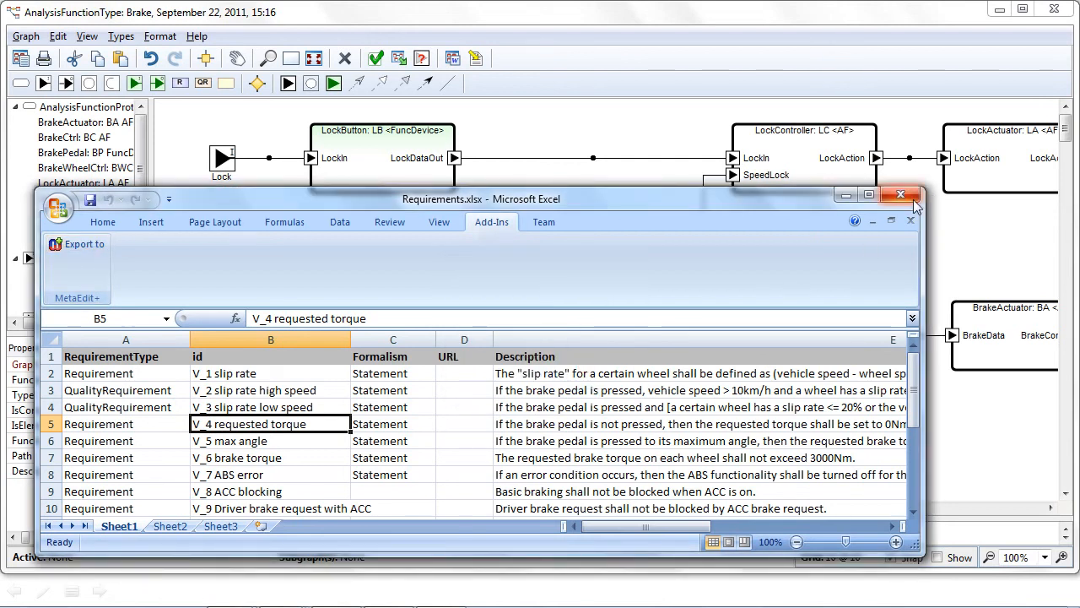
left_click(901, 195)
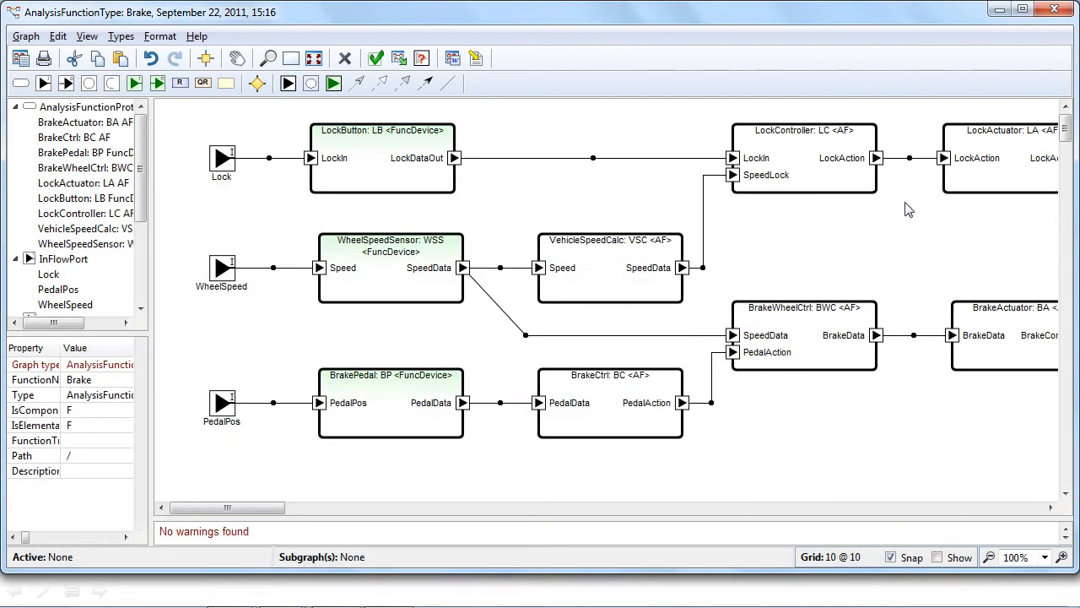
- Add the existing requirement V_4 requested torque to the Brake diagram, placing it below BrakeWheelCtrl
left_click(179, 83)
left_click(812, 432)
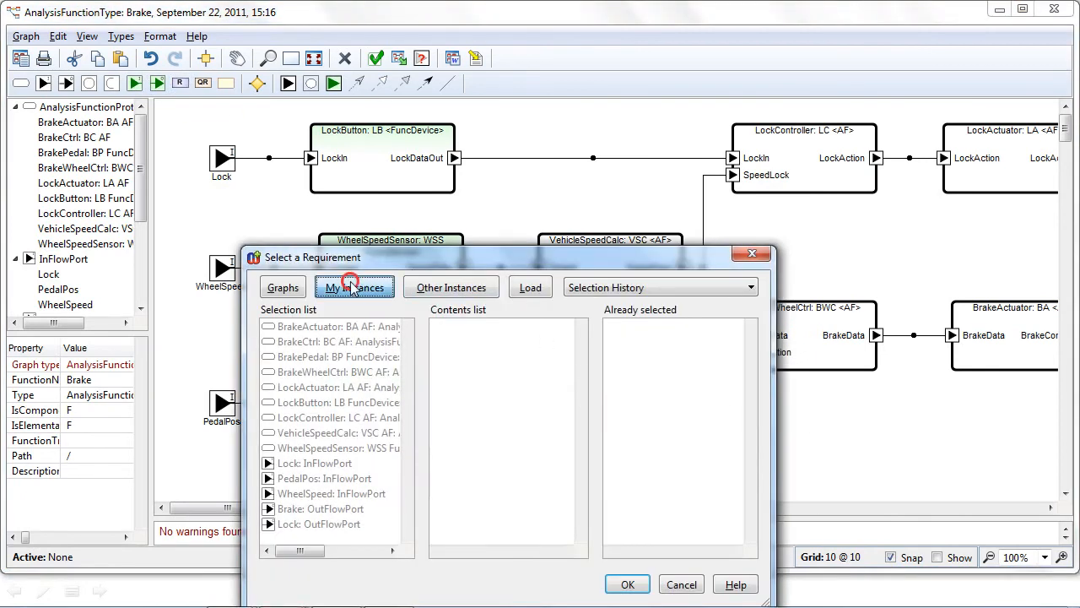
left_click(355, 288)
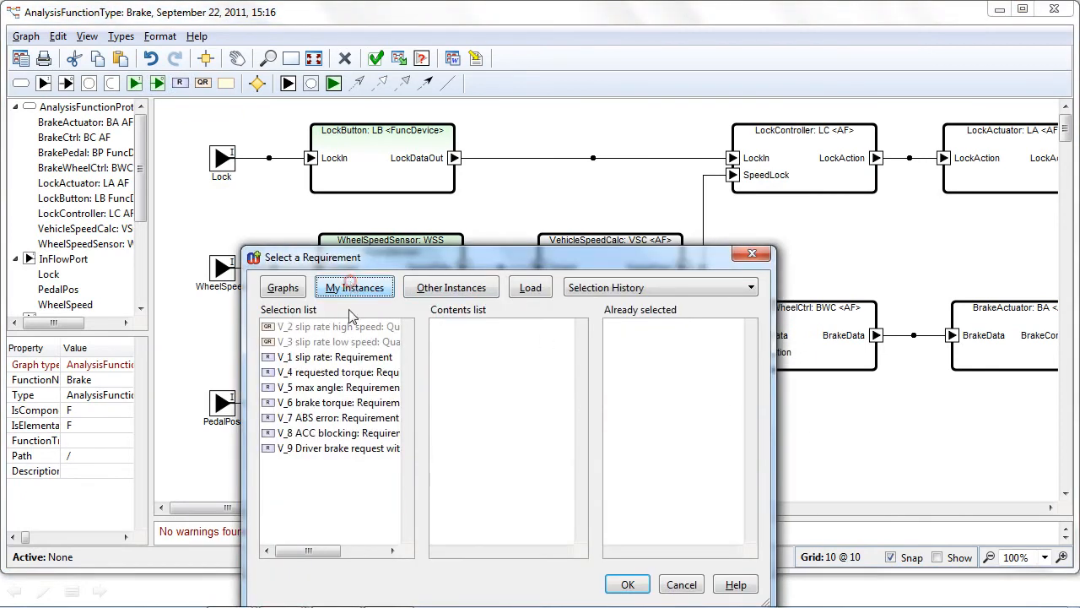
left_click(363, 372)
right_click(365, 372)
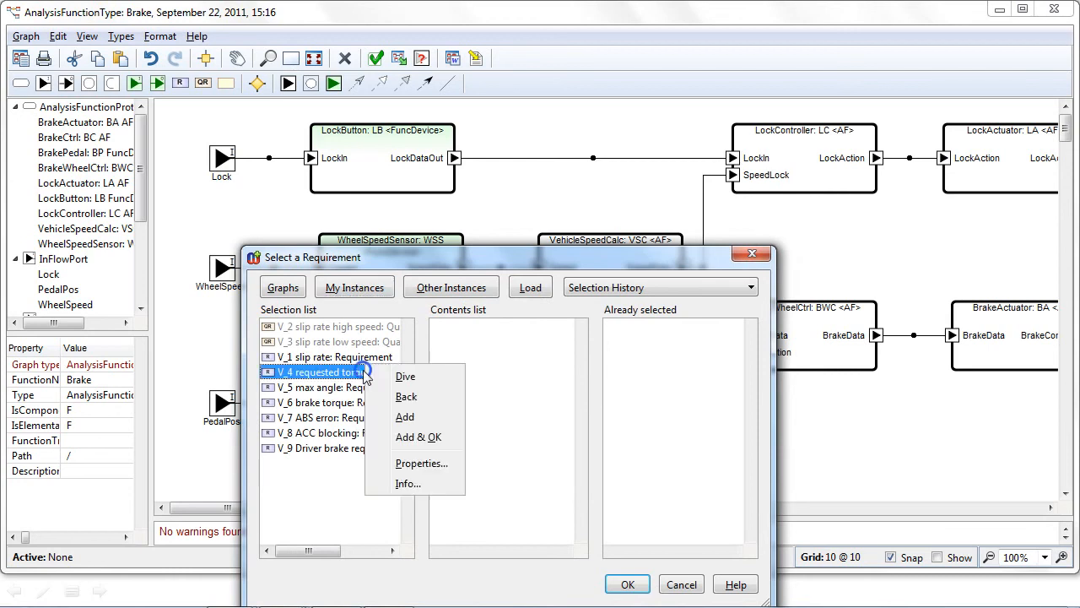
left_click(401, 439)
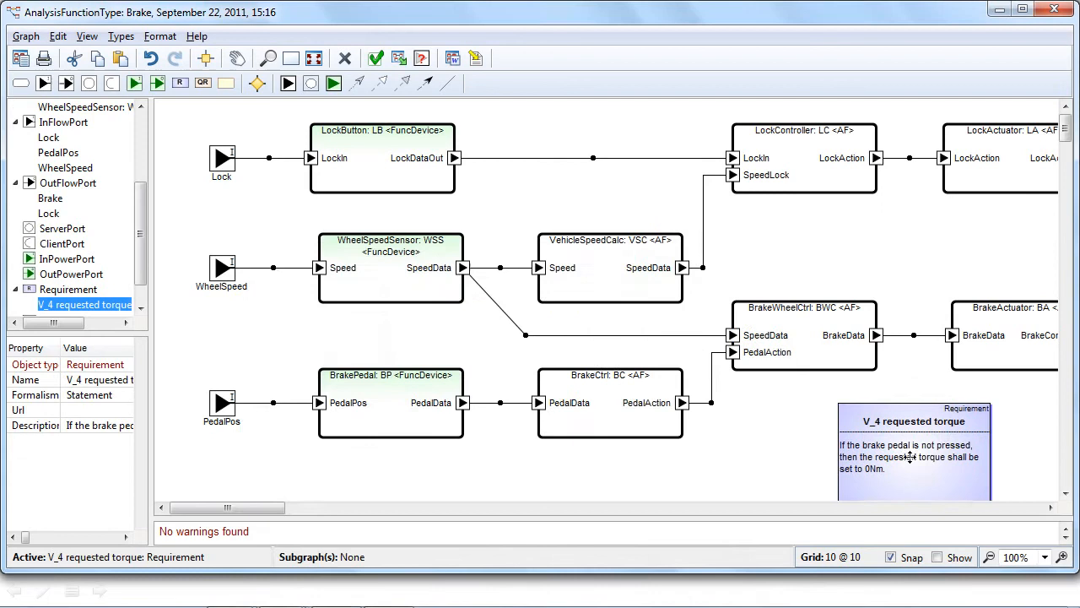
left_click(923, 434)
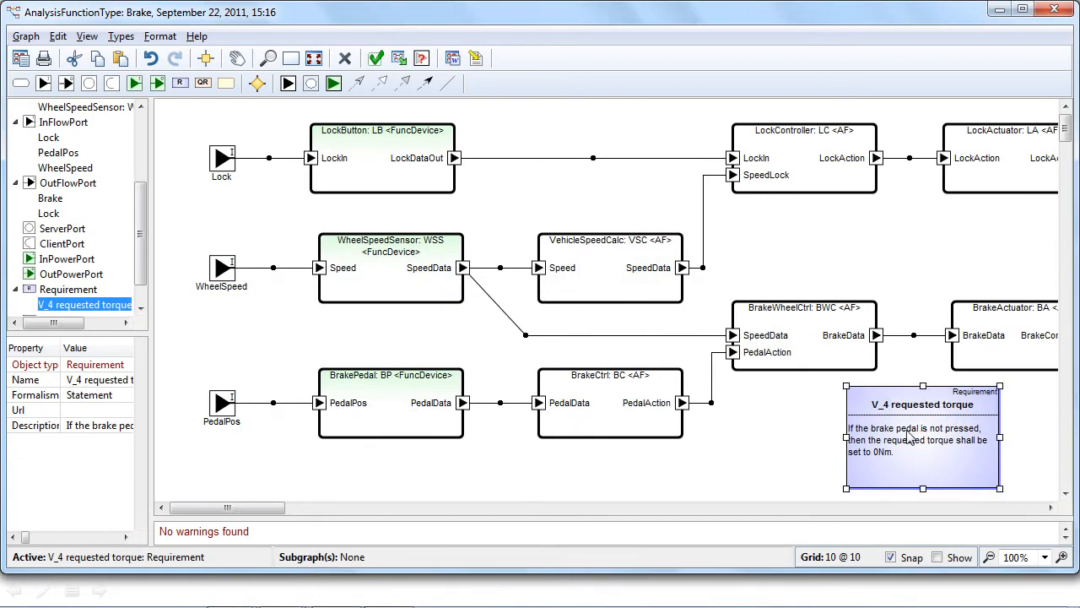
- Connect BrakeCtrl to the V_4 requested torque requirement with a Satisfy relationship and close the diagram
right_click(636, 421)
left_click(663, 398)
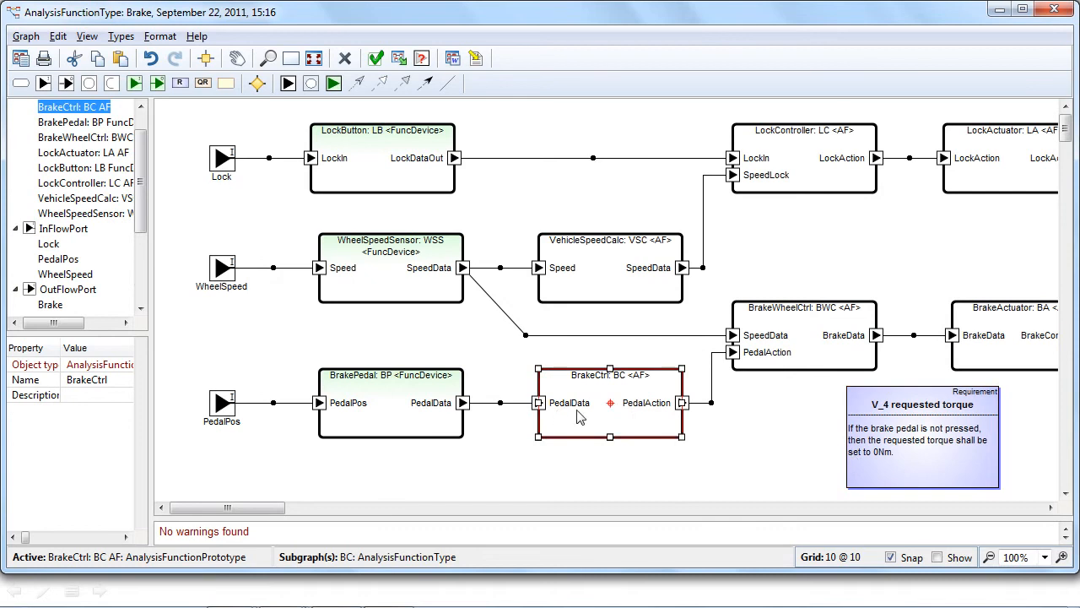
left_click(867, 441)
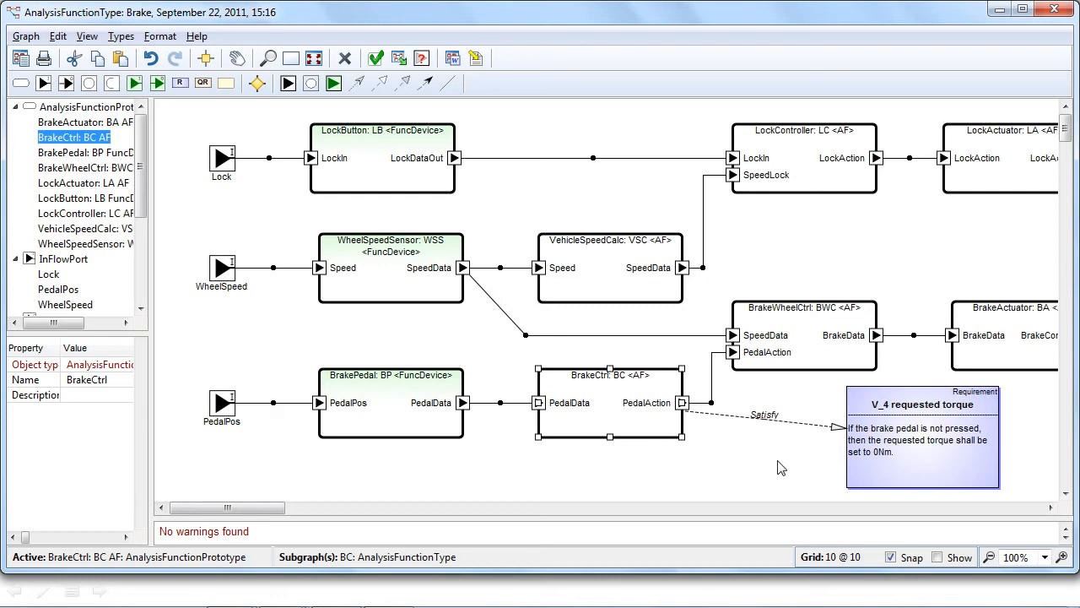
left_click(1070, 10)
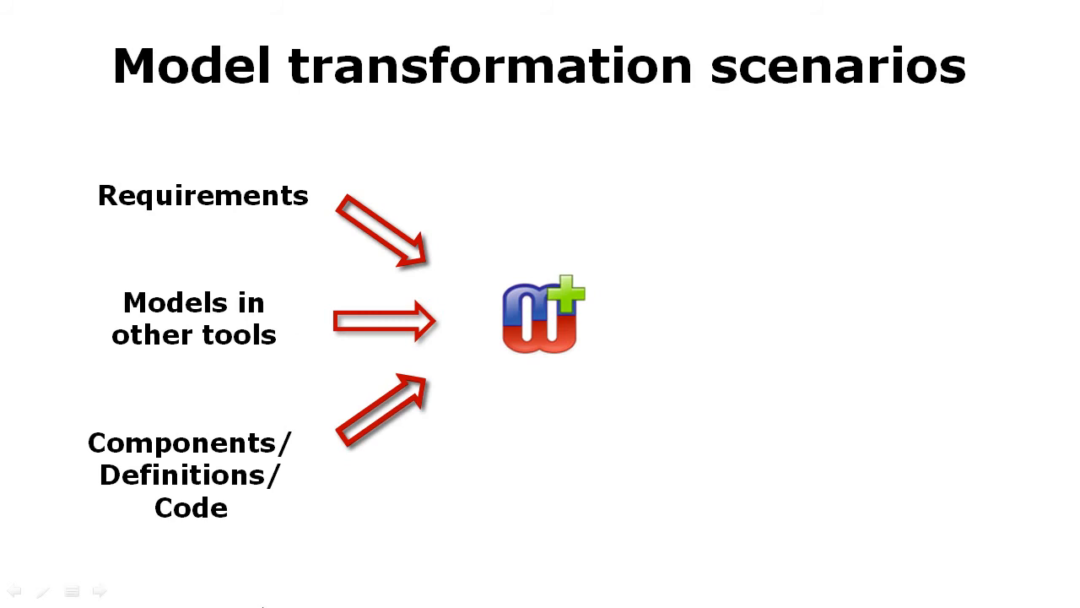
- Switch to Notepad++ and examine the XML structure of BrakeDesign.mxm
key("super")
left_click(336, 591)
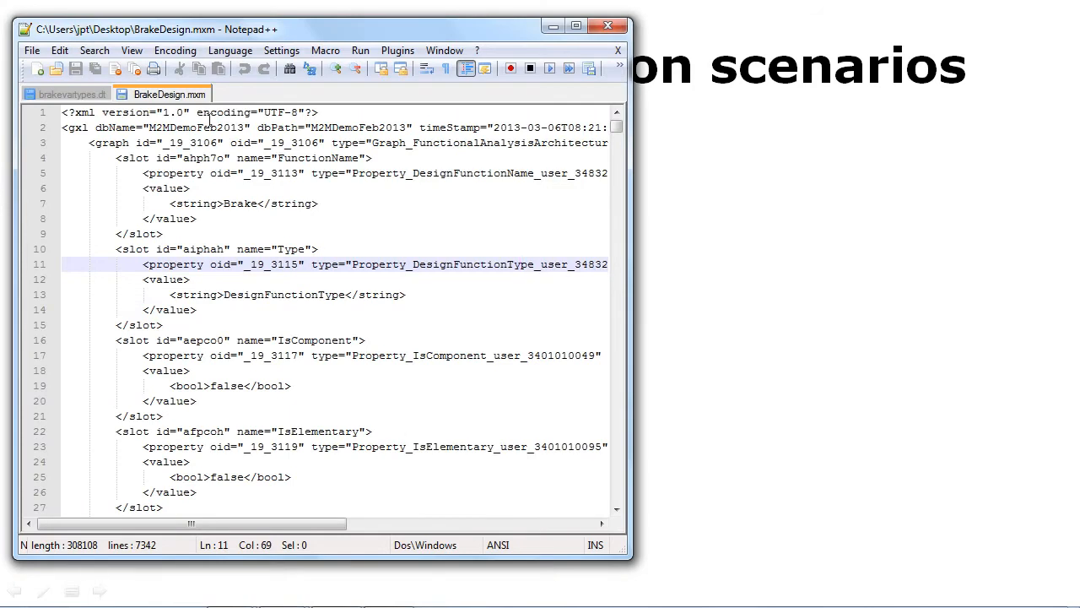
scroll(228, 169, "down", 3)
scroll(230, 165, "up", 3)
left_click(552, 26)
- Switch to MetaEdit+ and import BrakeDesign.mxm from the Desktop
key("alt+Tab")
key("alt+Tab")
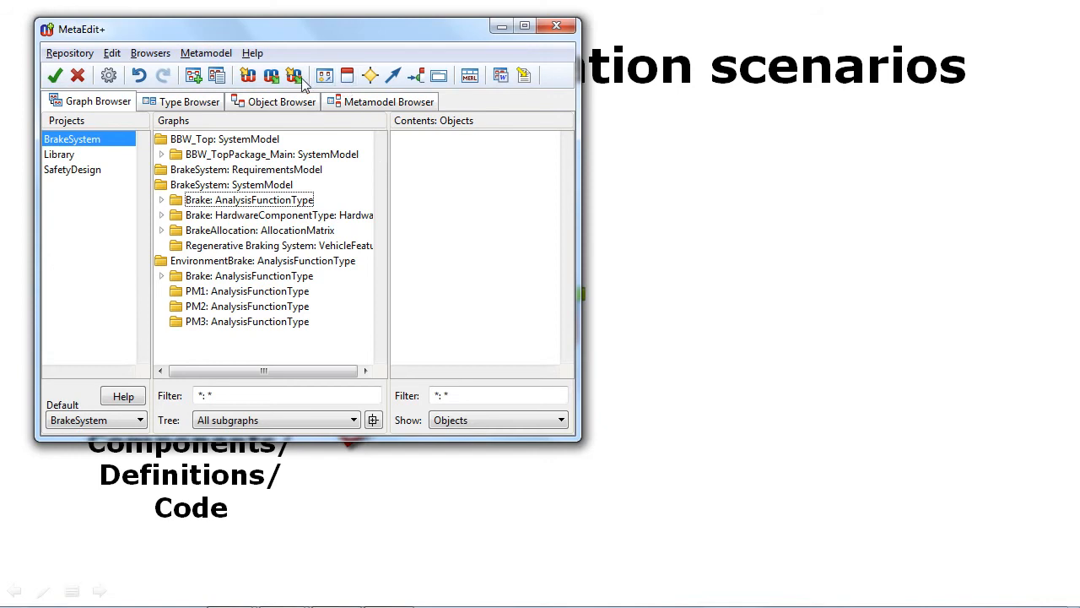
left_click(248, 77)
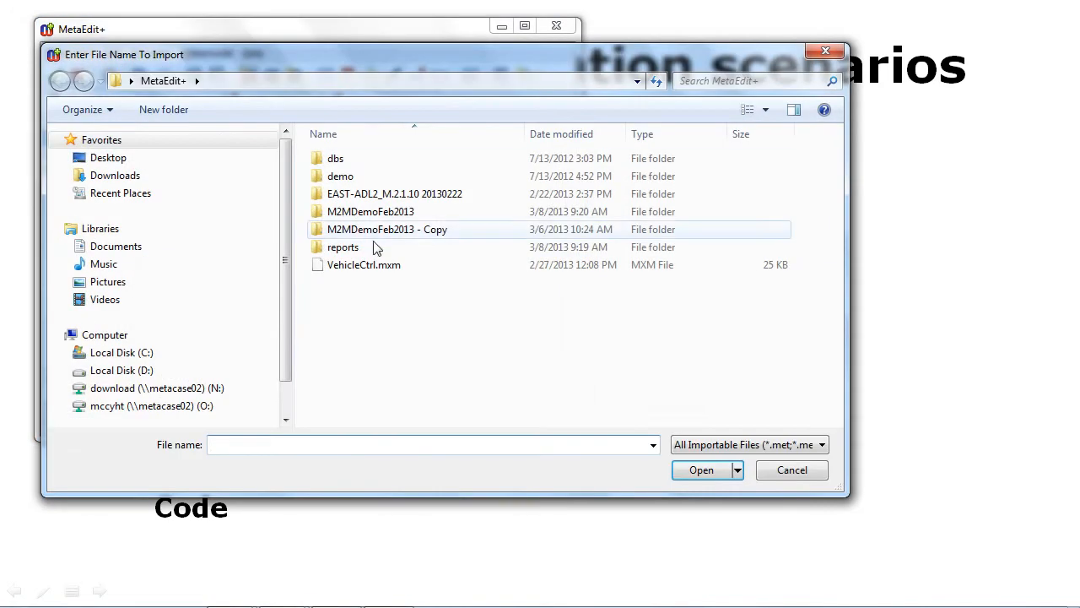
left_click(125, 160)
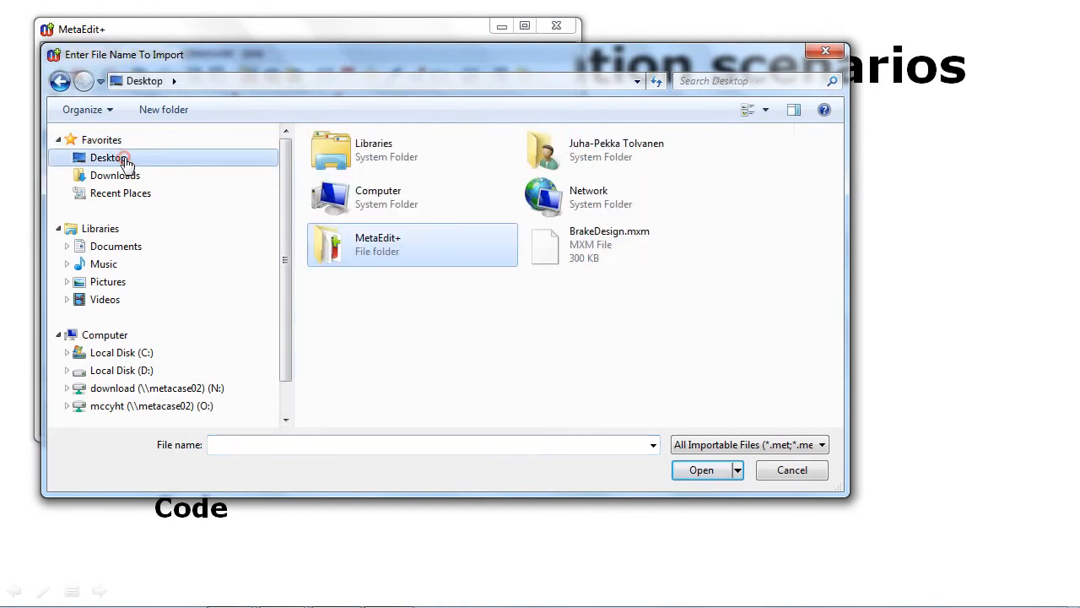
left_click(575, 243)
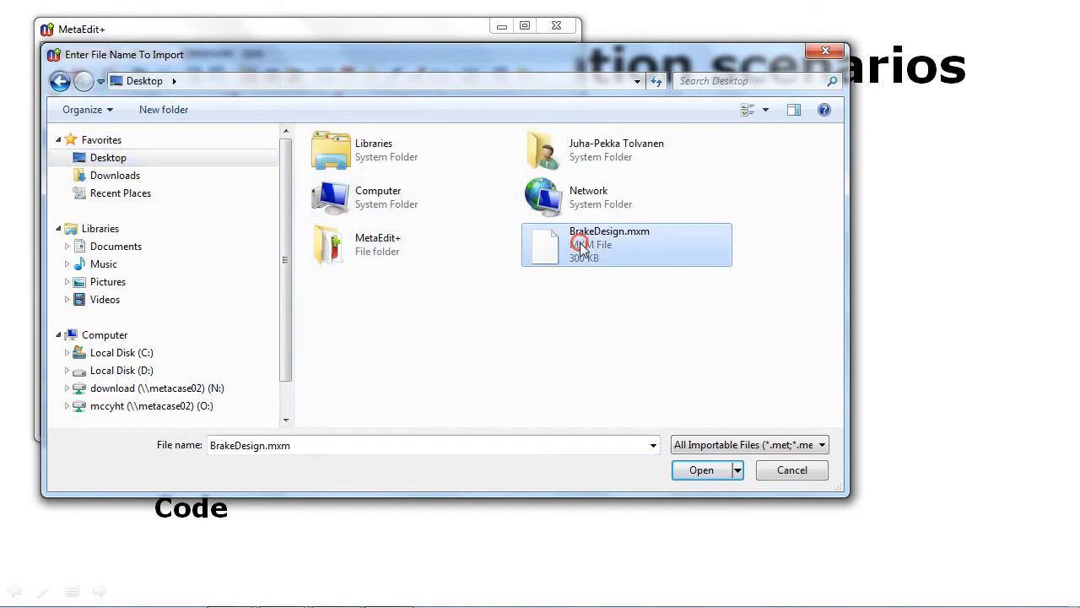
left_click(702, 470)
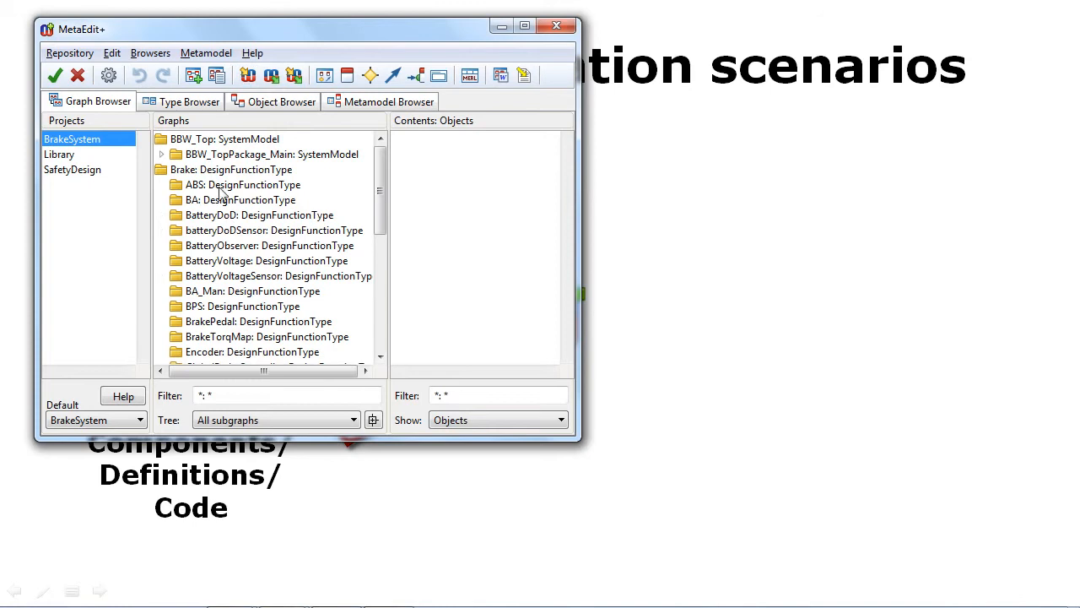
- Open the imported Brake DesignFunctionType diagram, view it at 100% zoom and select the Rotation_RR input port
left_click(217, 171)
left_click(218, 183)
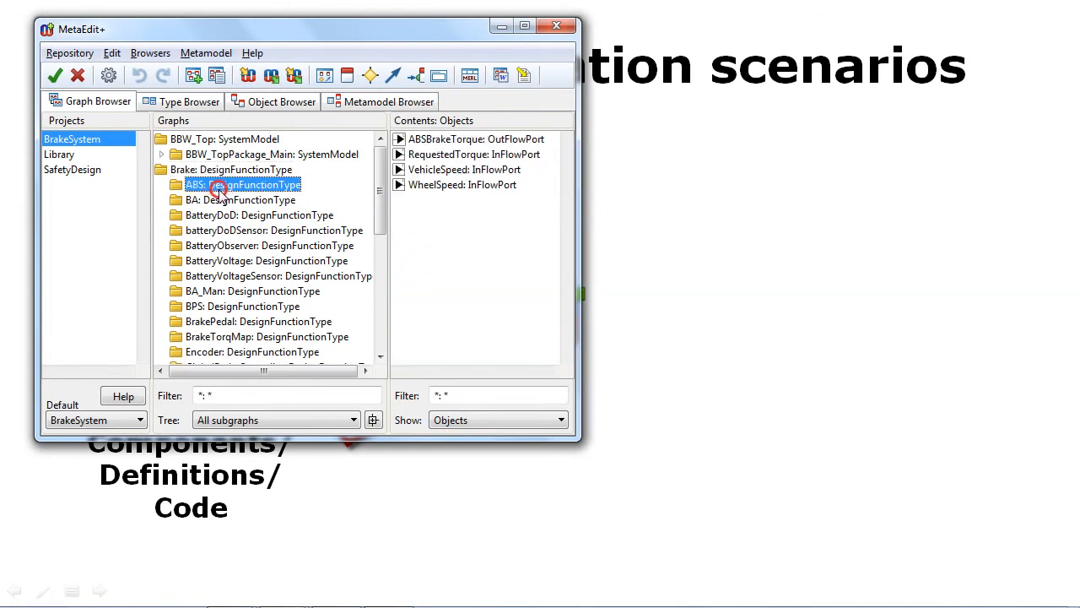
left_click(229, 170)
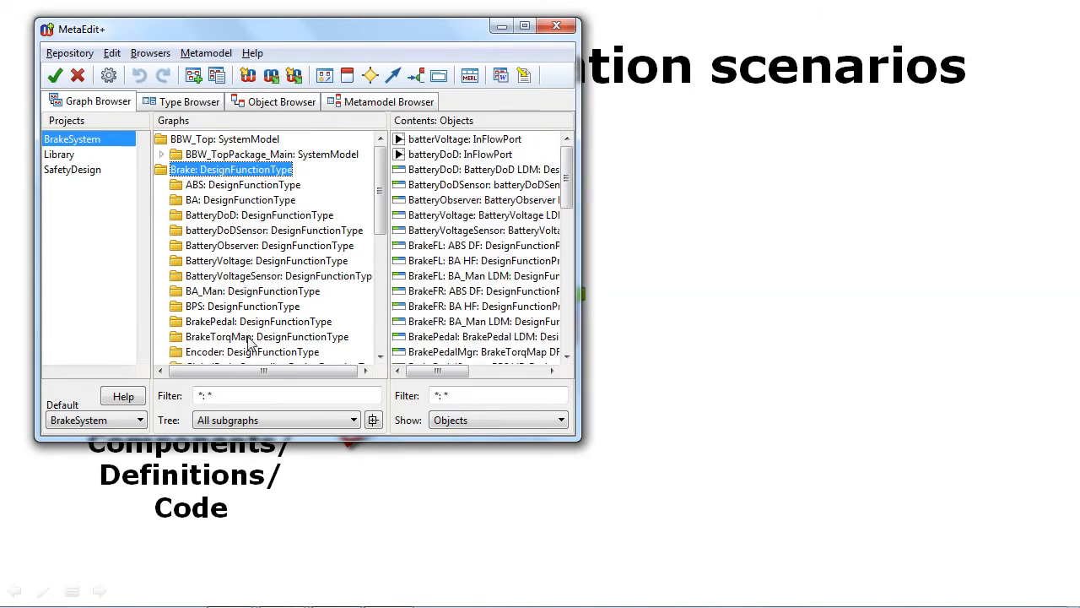
double_click(253, 170)
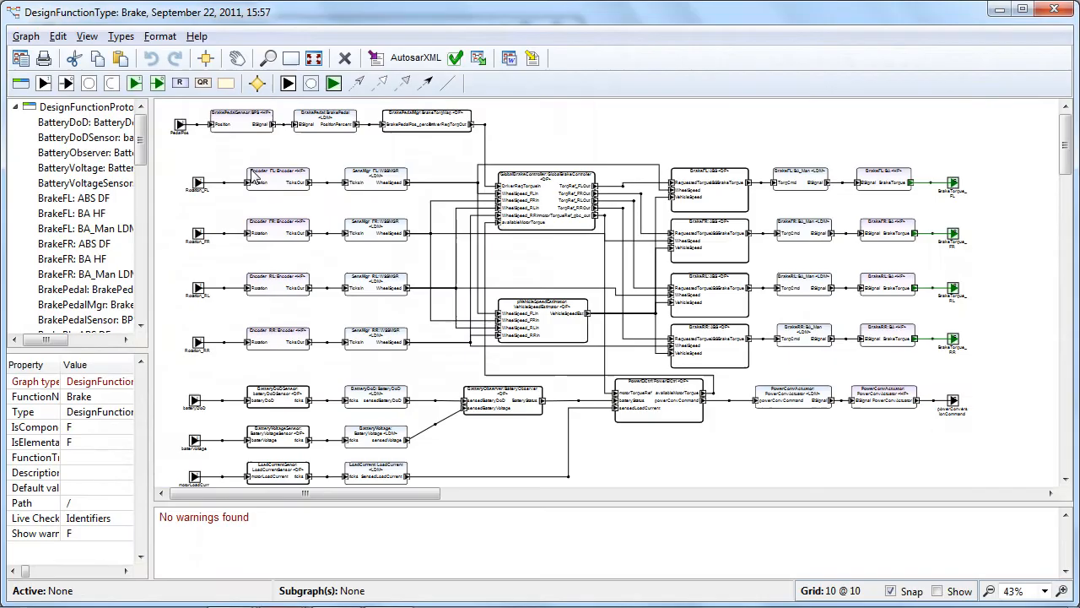
left_click(291, 58)
left_click(178, 493)
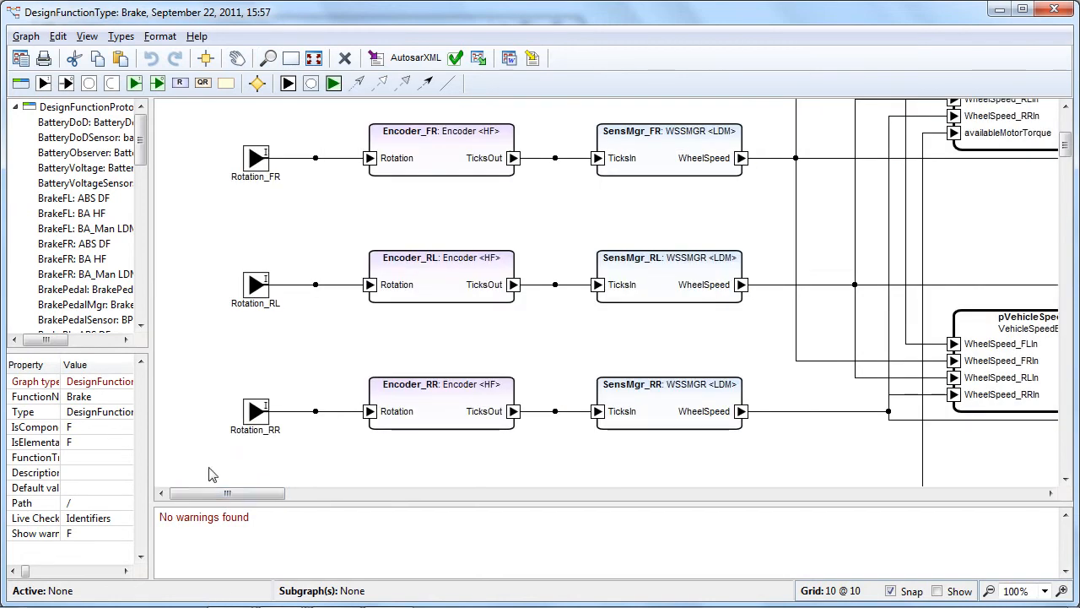
left_click(256, 412)
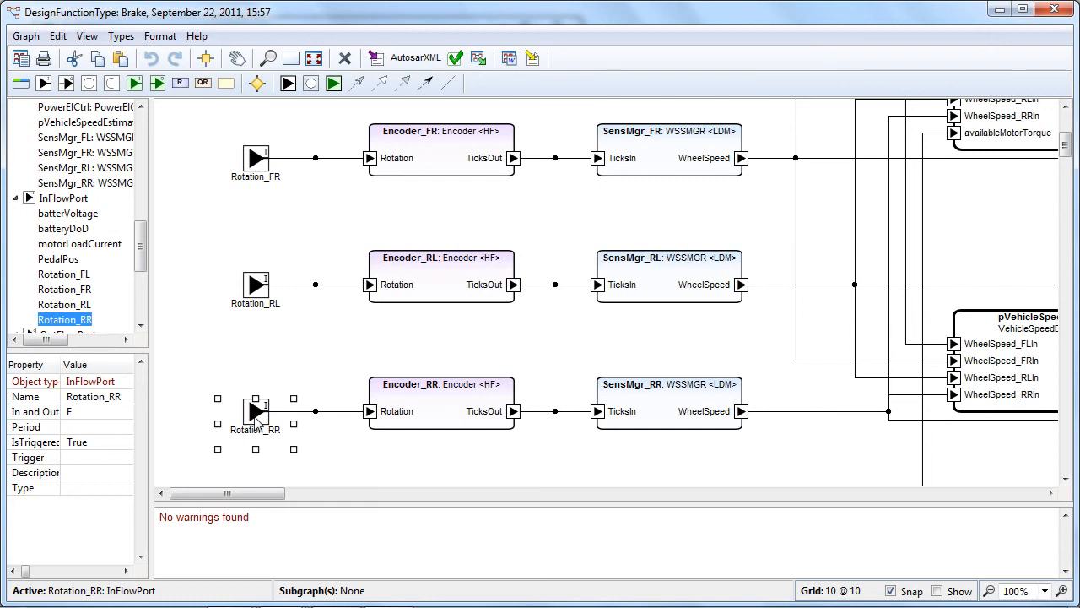
- Switch to Notepad++ and examine the variable type definitions in brakevartypes.dt
key("alt+Tab")
key("alt+Tab")
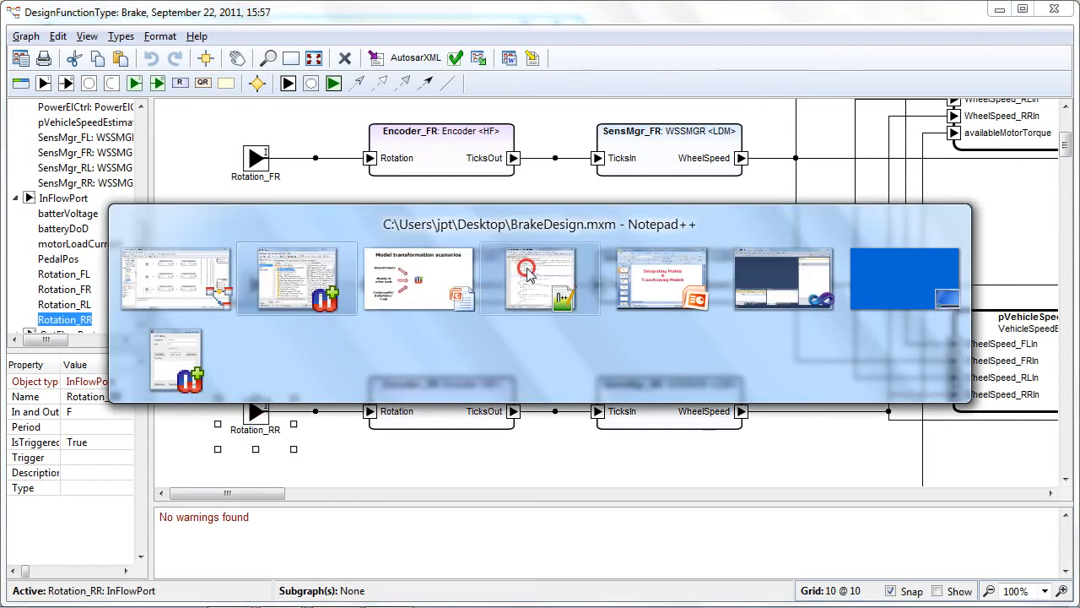
left_click(71, 94)
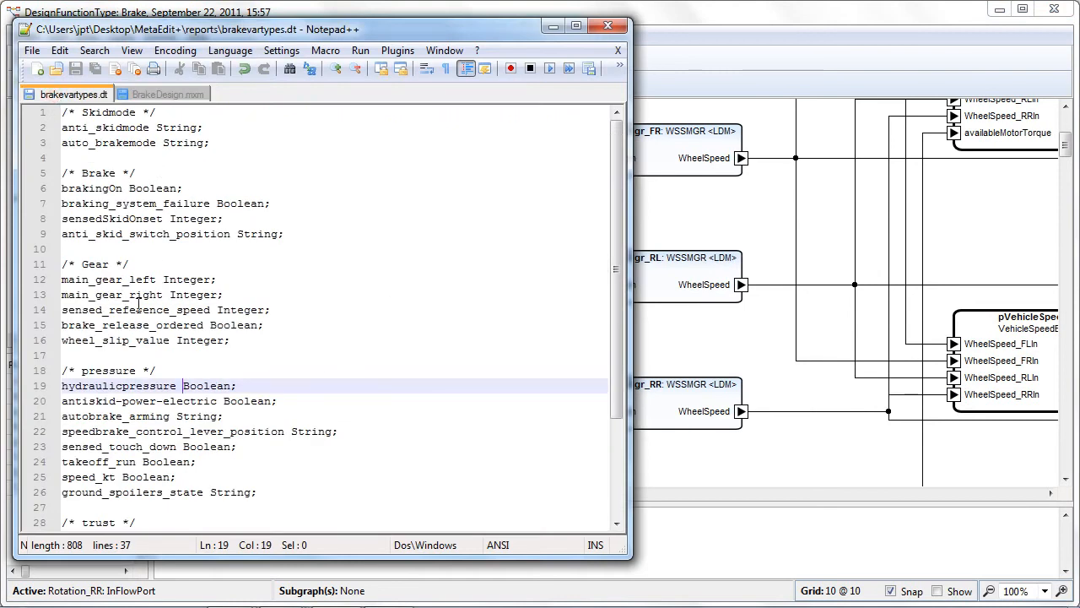
scroll(149, 238, "down", 2)
scroll(156, 251, "up", 2)
left_click(550, 30)
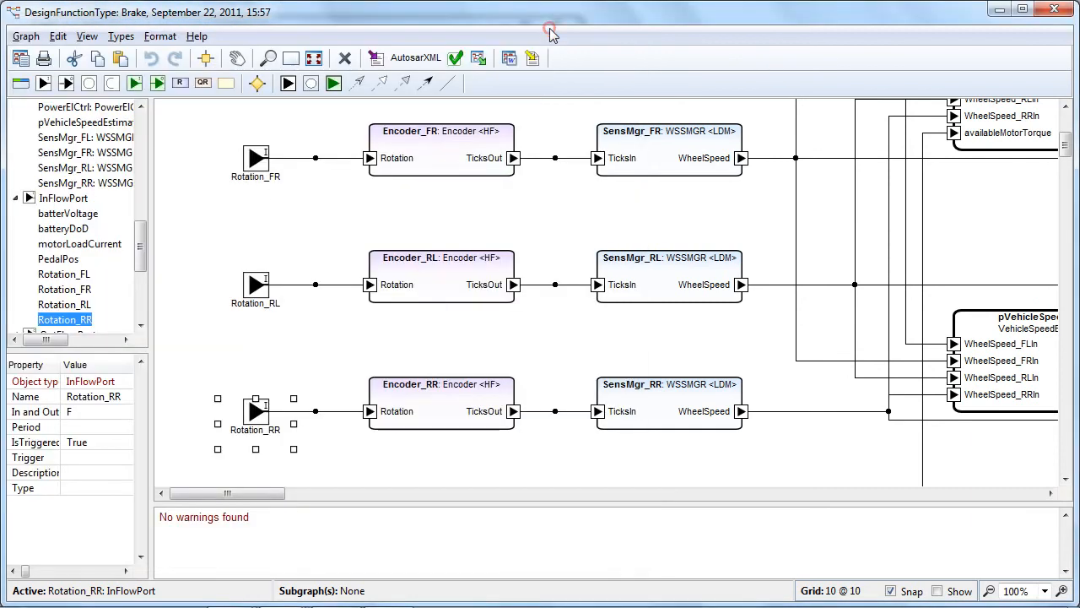
- Check which datatypes are selectable for the Rotation_RR port's Type and cancel without choosing one
double_click(256, 411)
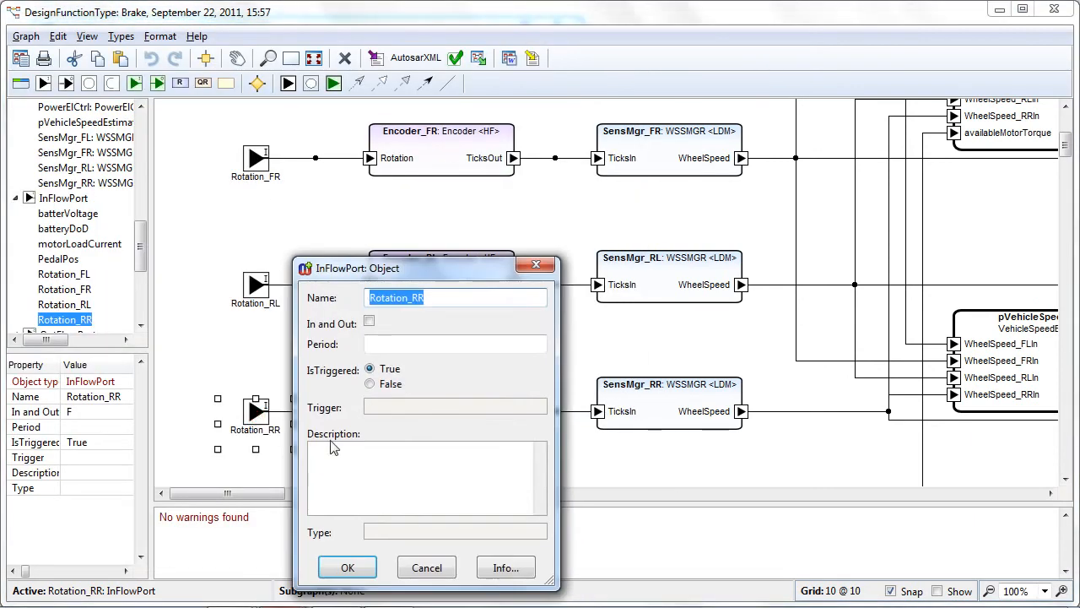
left_click(450, 532)
left_click(477, 528)
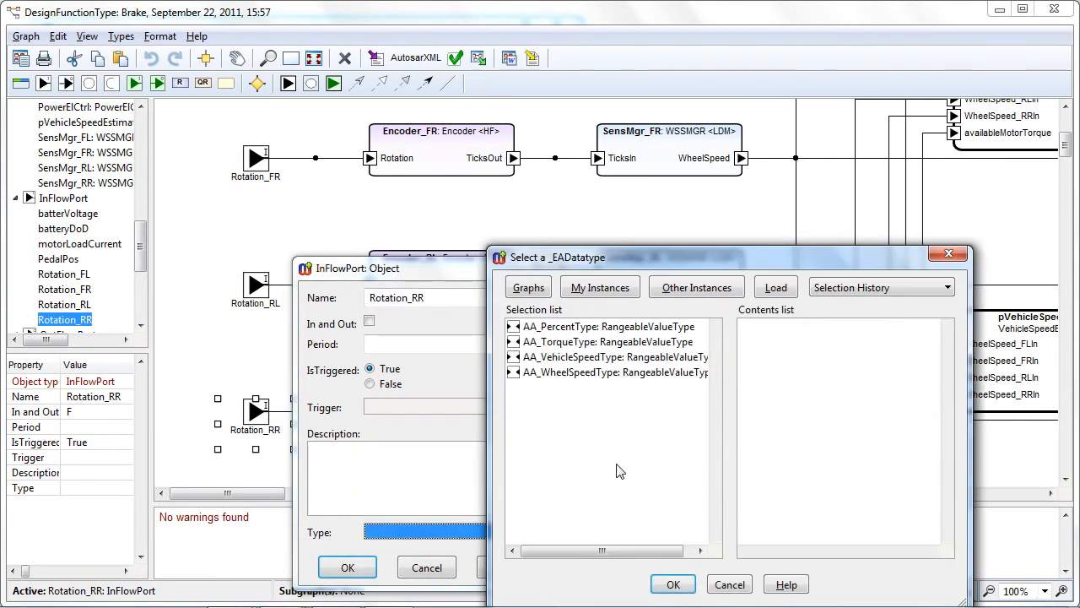
left_click(730, 584)
left_click(444, 566)
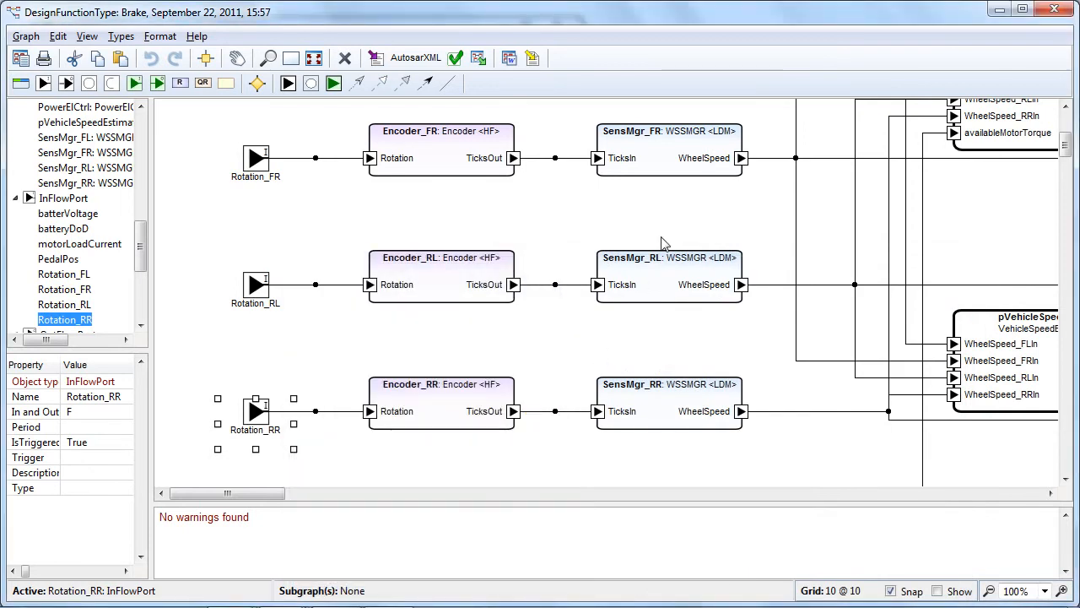
- Switch to the MetaEdit+ graph browser, set the default project to Library and show only the Library project
key("alt+Tab")
key("alt+Tab")
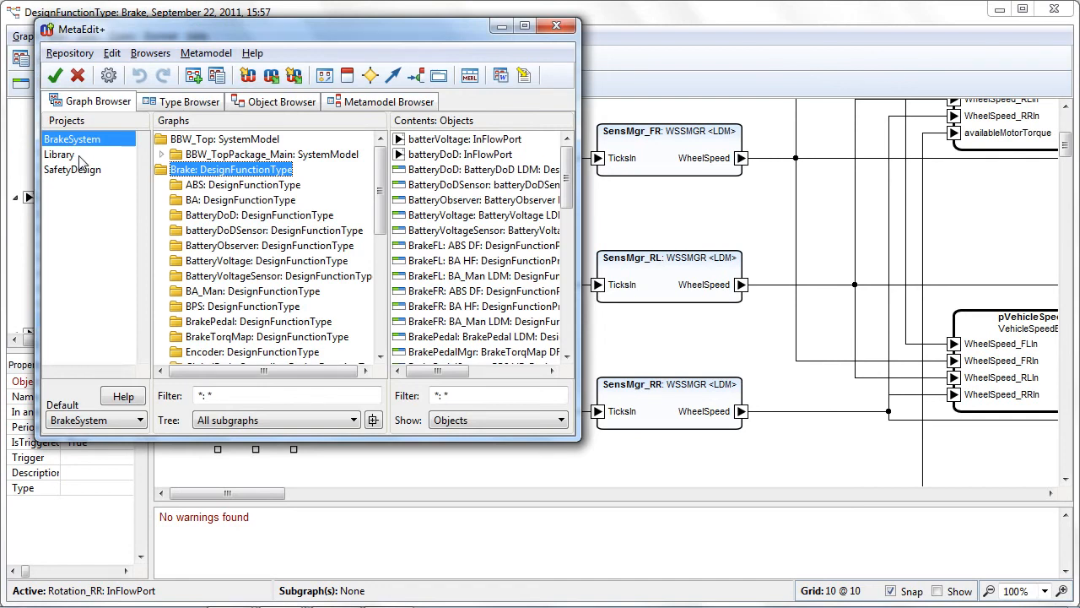
left_click(140, 419)
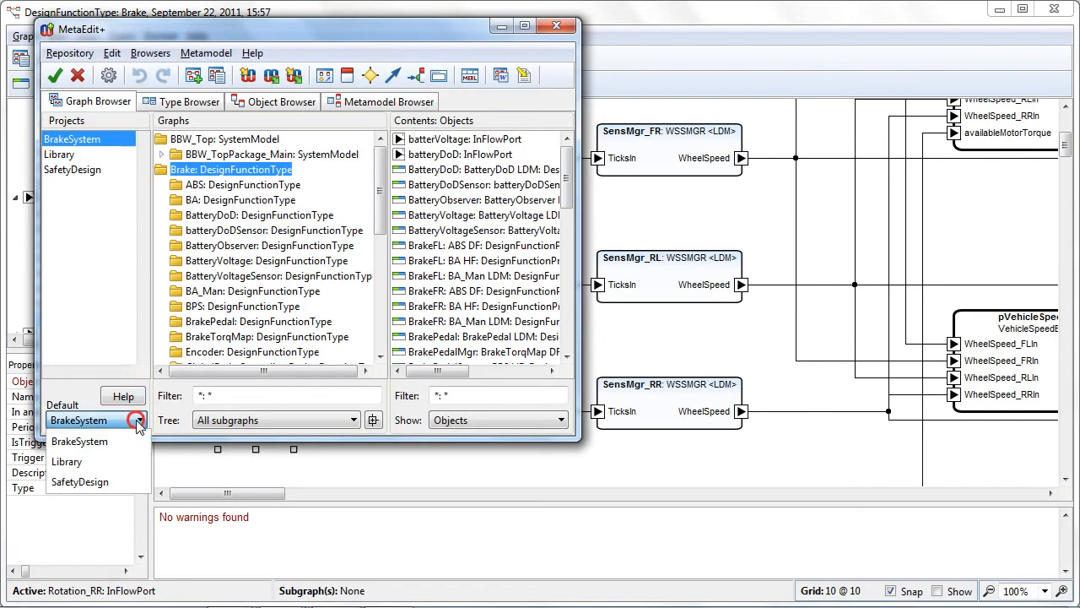
left_click(124, 460)
left_click(106, 157)
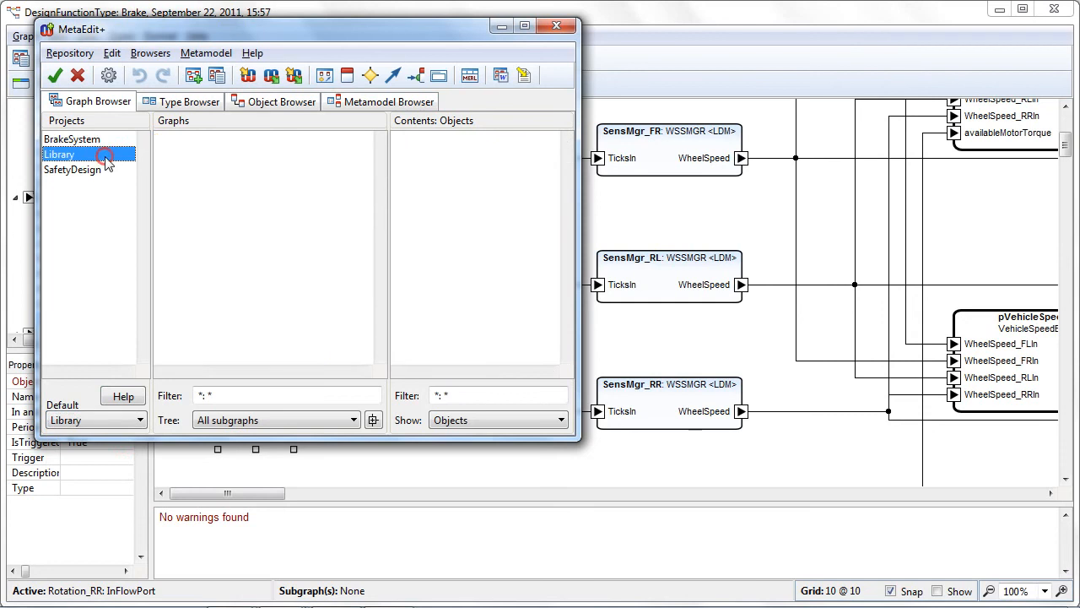
- Import the external datatypes from the Brake diagram and select the imported DataTypesLibrary graph in the Library project
left_click(782, 64)
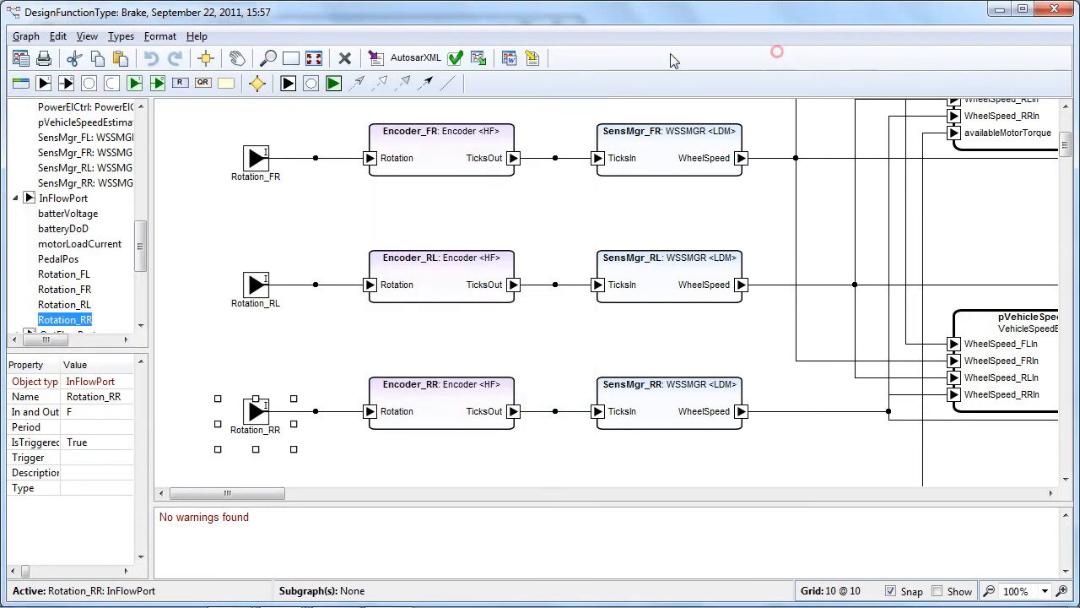
left_click(539, 59)
left_click(758, 9)
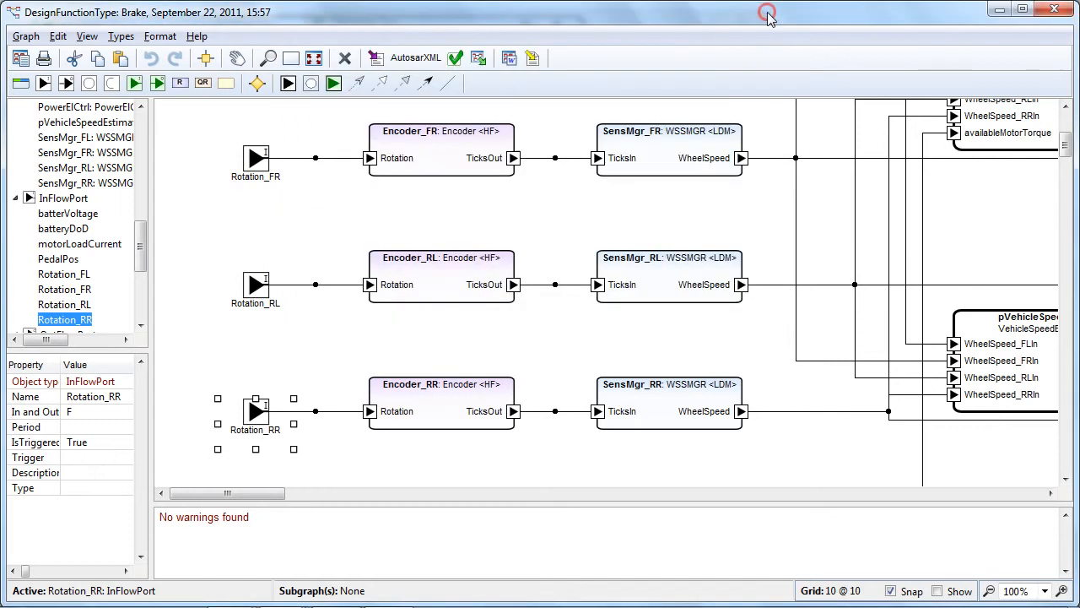
key("alt+Tab")
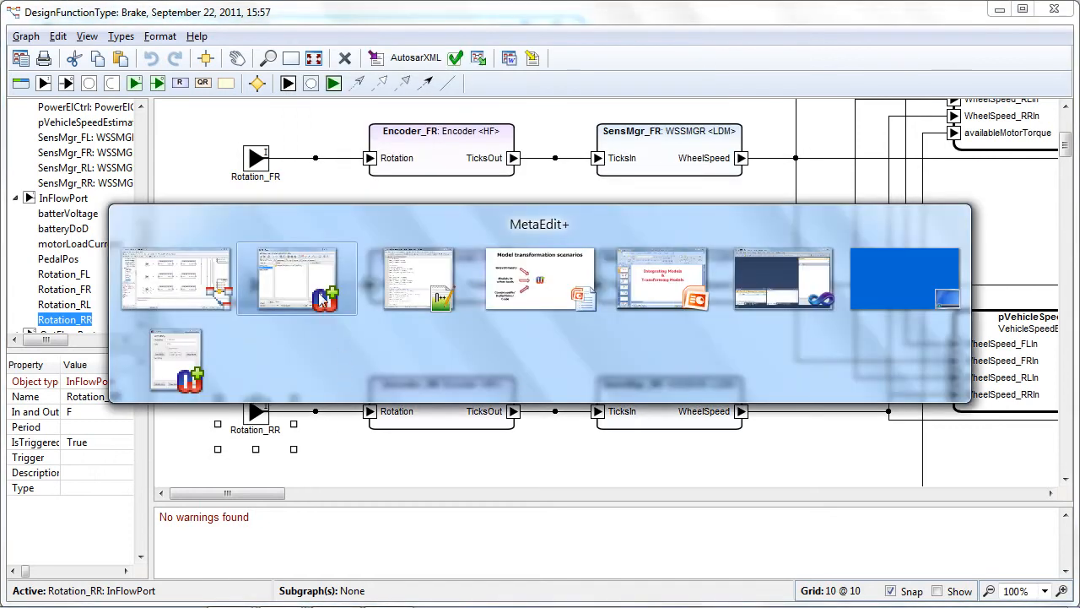
left_click(250, 139)
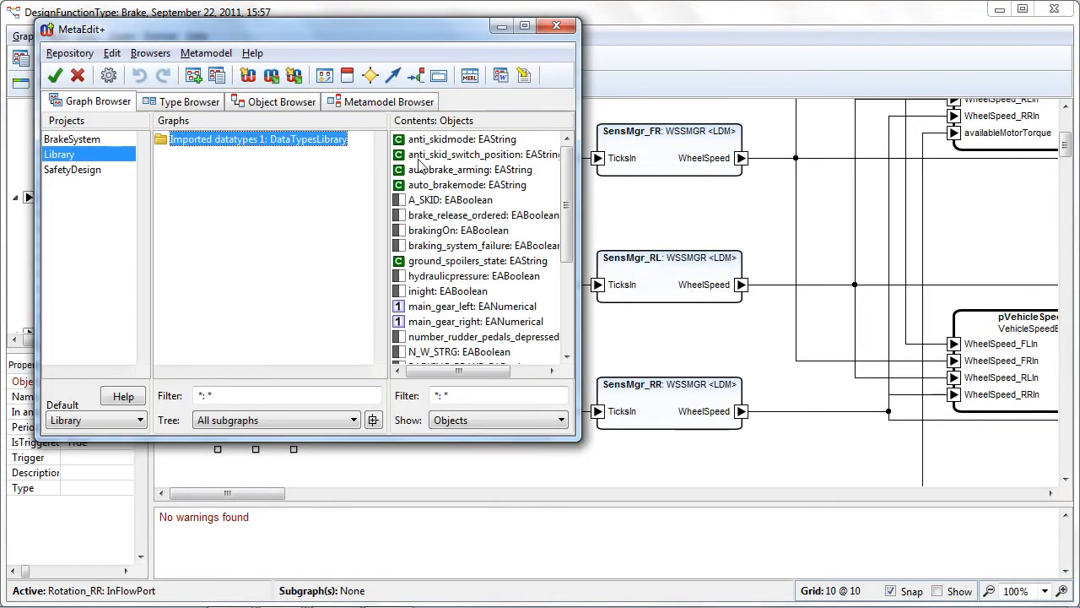
- Examine the imported datatype objects in the DataTypesLibrary graph, including the sensed_touch_down EABoolean entry
scroll(494, 251, "down", 2)
scroll(484, 188, "down", 1)
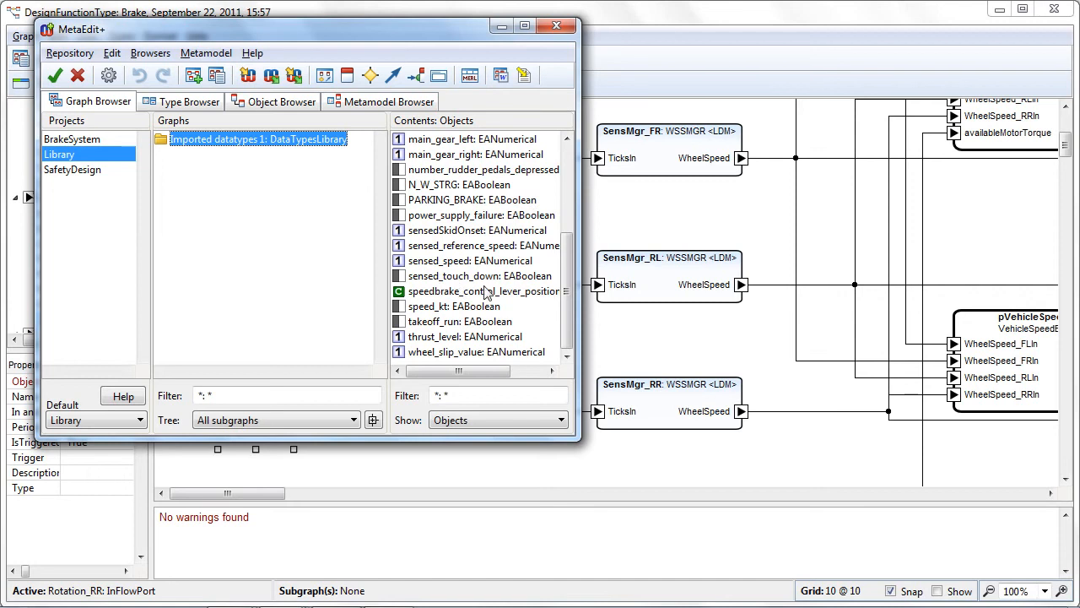
left_click(485, 279)
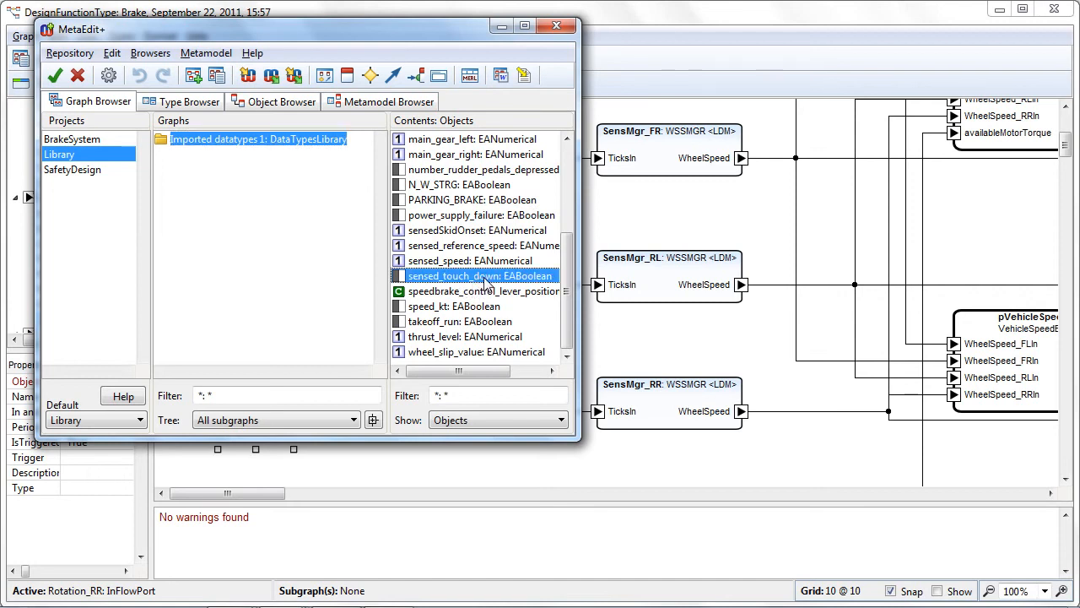
right_click(487, 281)
left_click(519, 327)
- Set the Rotation_RR port's Type to the imported brakingOn EABoolean datatype and close the Brake diagram
left_click(650, 67)
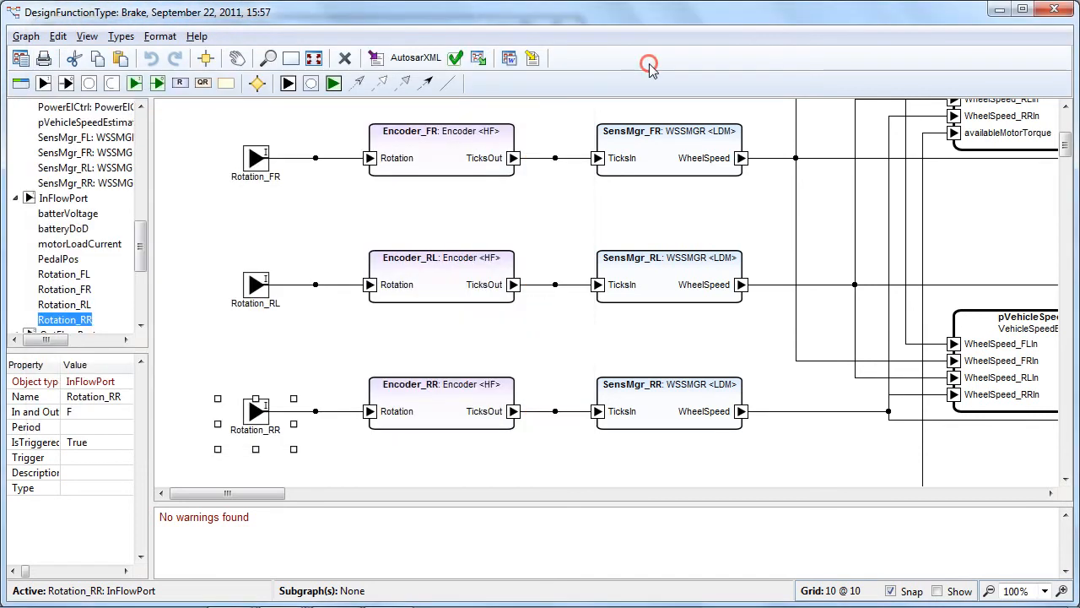
double_click(256, 411)
double_click(443, 533)
left_click(456, 594)
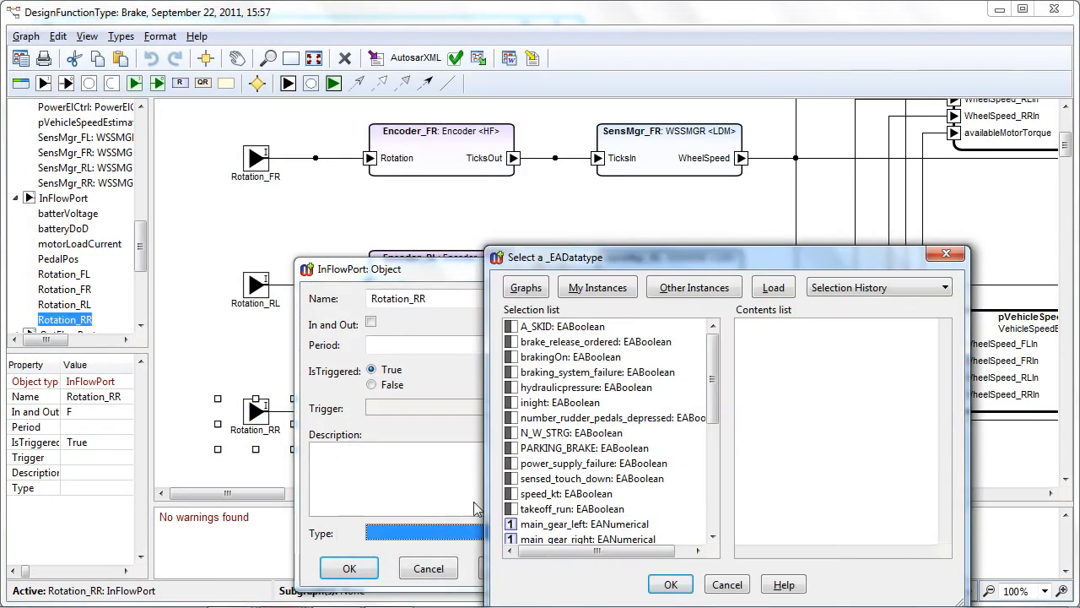
scroll(601, 420, "down", 2)
scroll(601, 420, "down", 1)
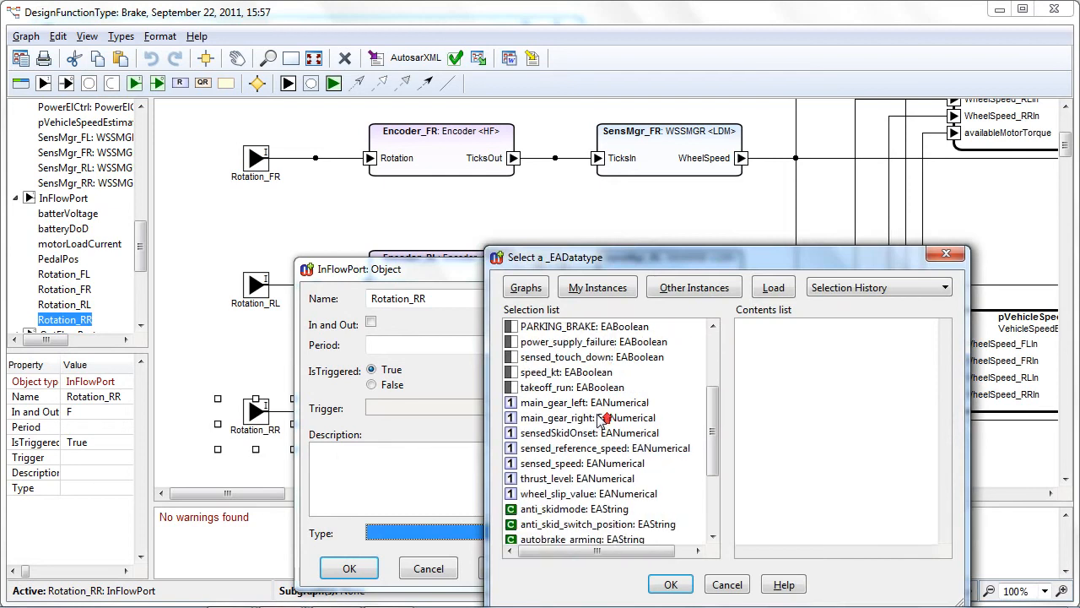
scroll(629, 460, "down", 3)
scroll(629, 472, "up", 6)
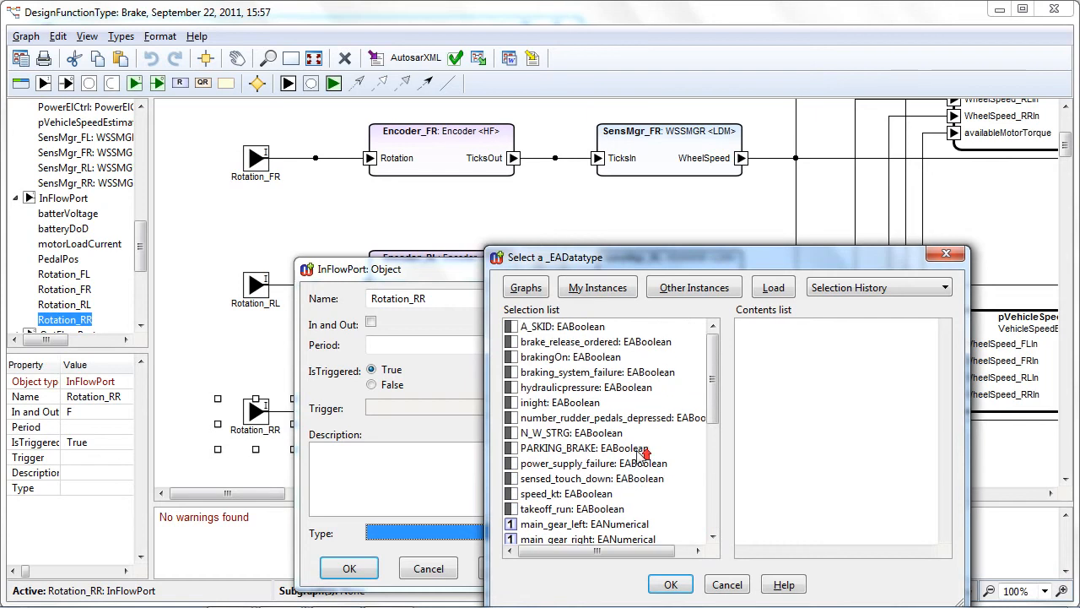
double_click(608, 361)
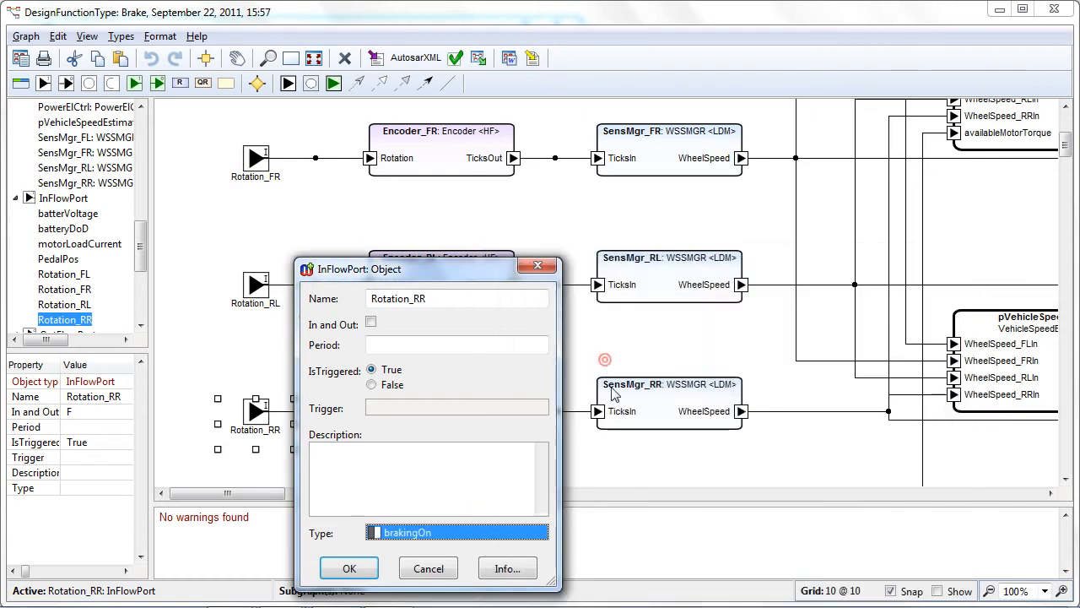
left_click(350, 568)
left_click(397, 457)
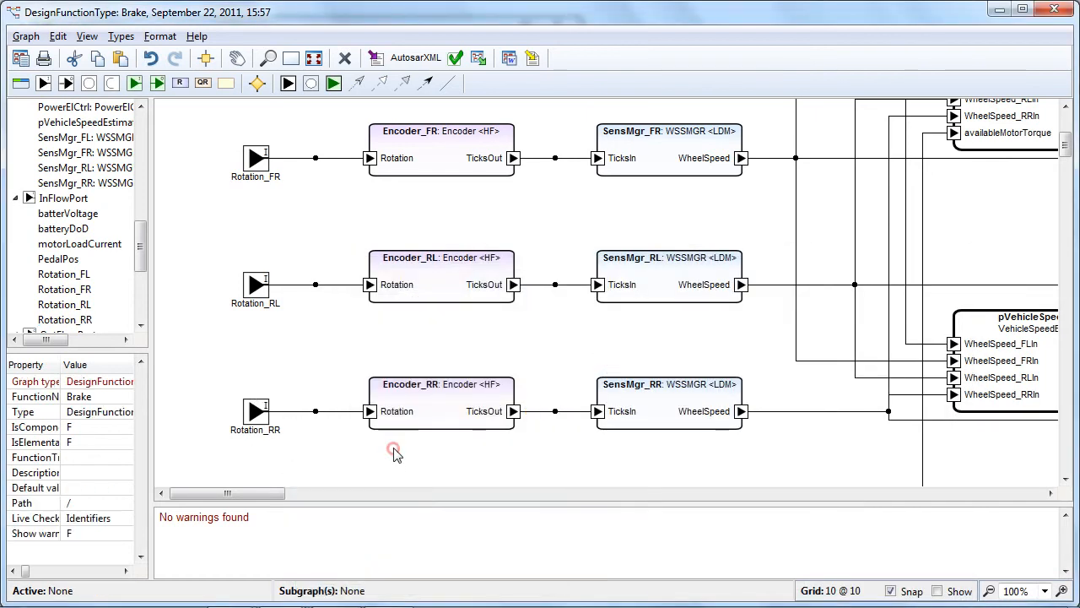
left_click(1054, 8)
- Switch from the model transformation slide to MetaEdit+ and open the Brake DesignFunctionType diagram from the BrakeSystem project
left_click(980, 150)
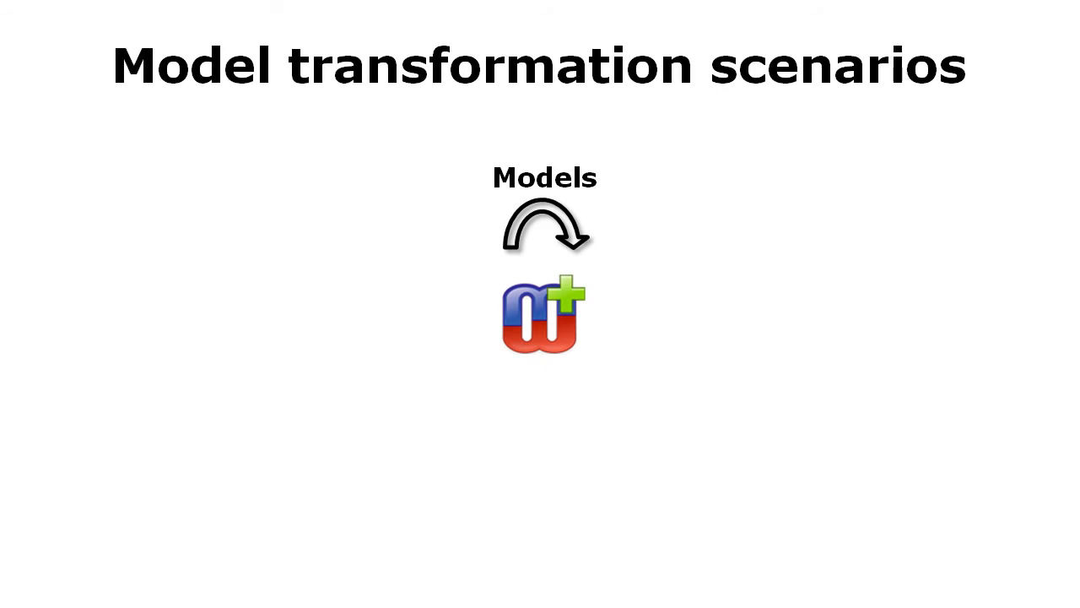
key("alt+Tab")
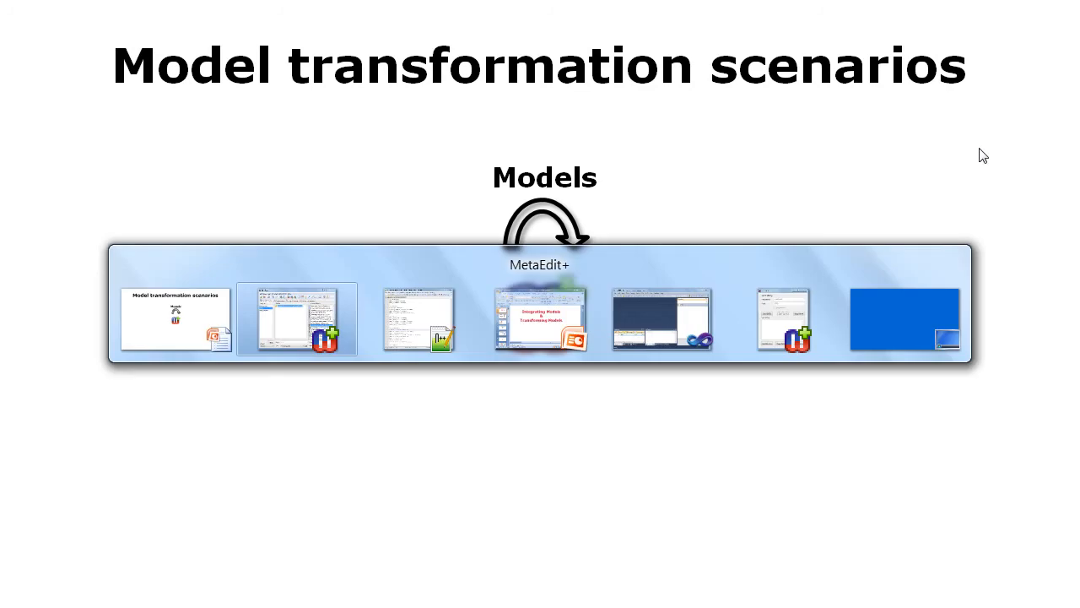
left_click(323, 332)
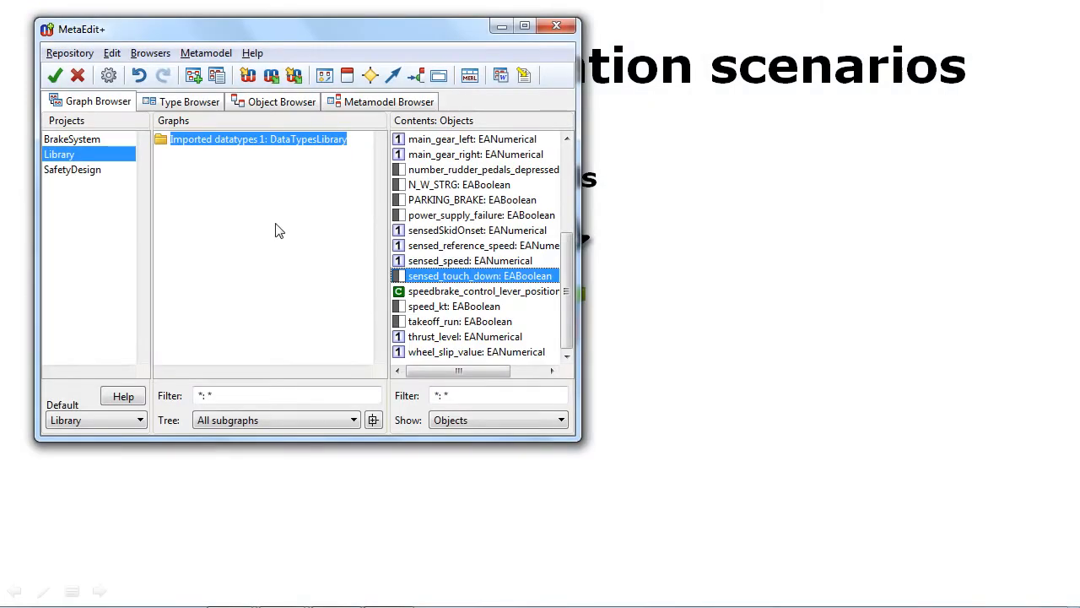
left_click(76, 139)
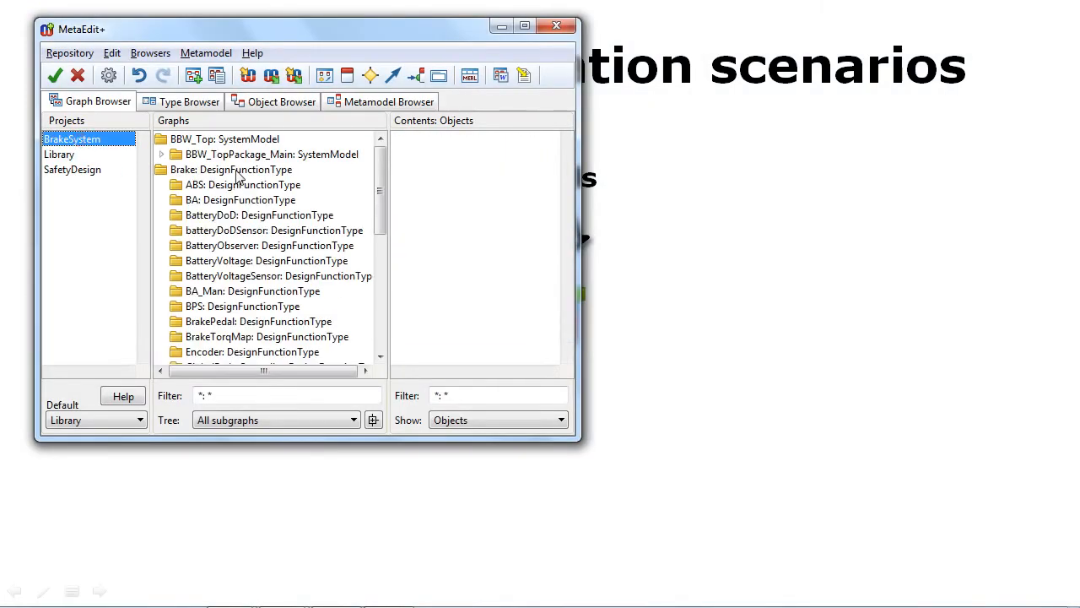
double_click(237, 170)
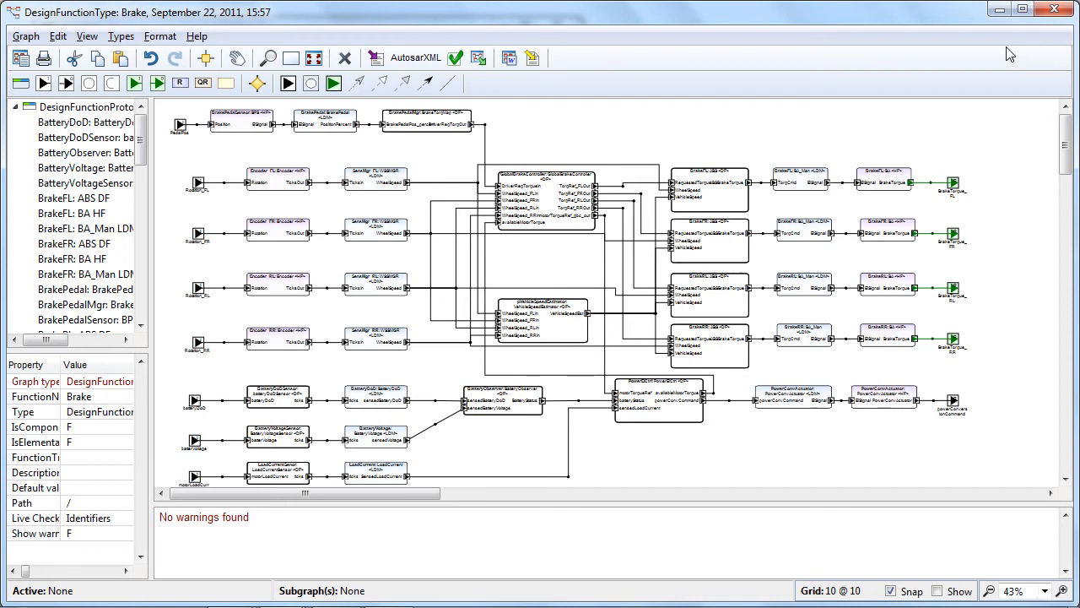
- Show only the SafetyDesign project in the graph browser and set it as the default project
key("alt+Tab")
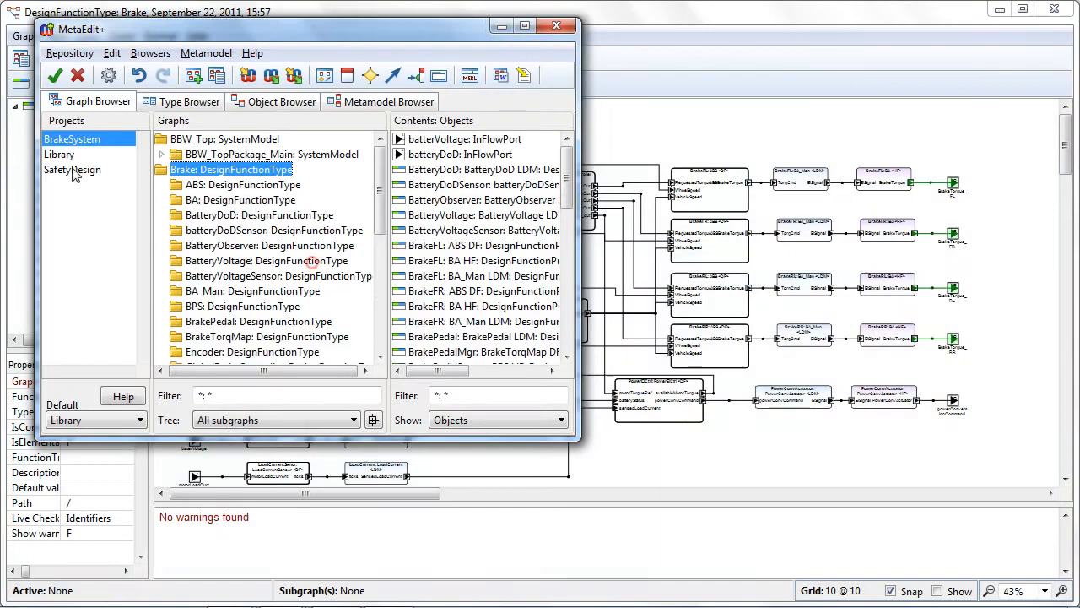
left_click(74, 171)
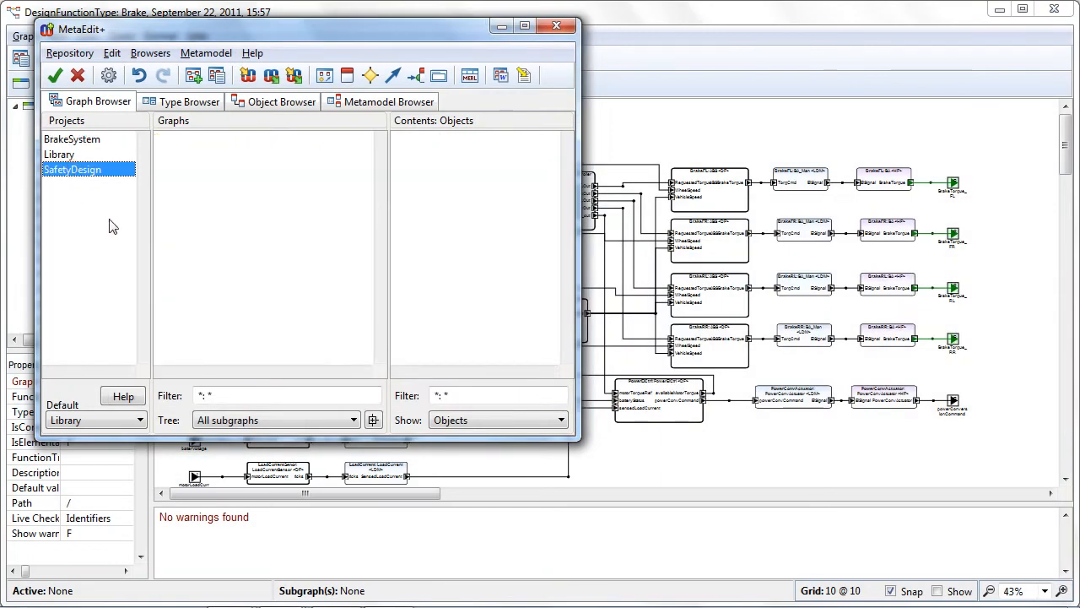
left_click(130, 427)
left_click(118, 475)
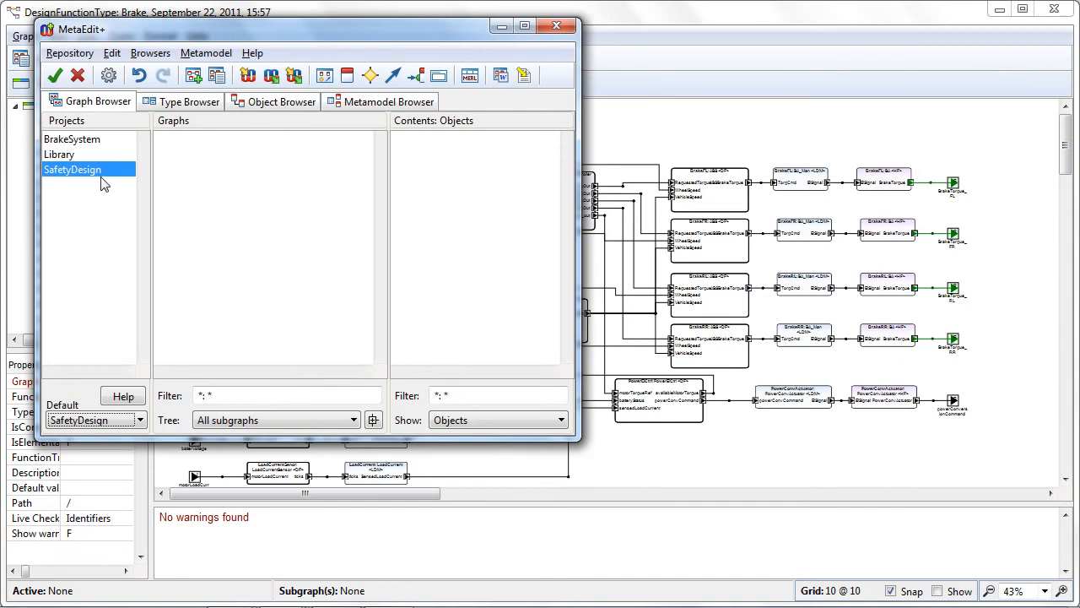
- Run the Produce ErrorModel generator on the Brake DesignFunctionType diagram
left_click(215, 7)
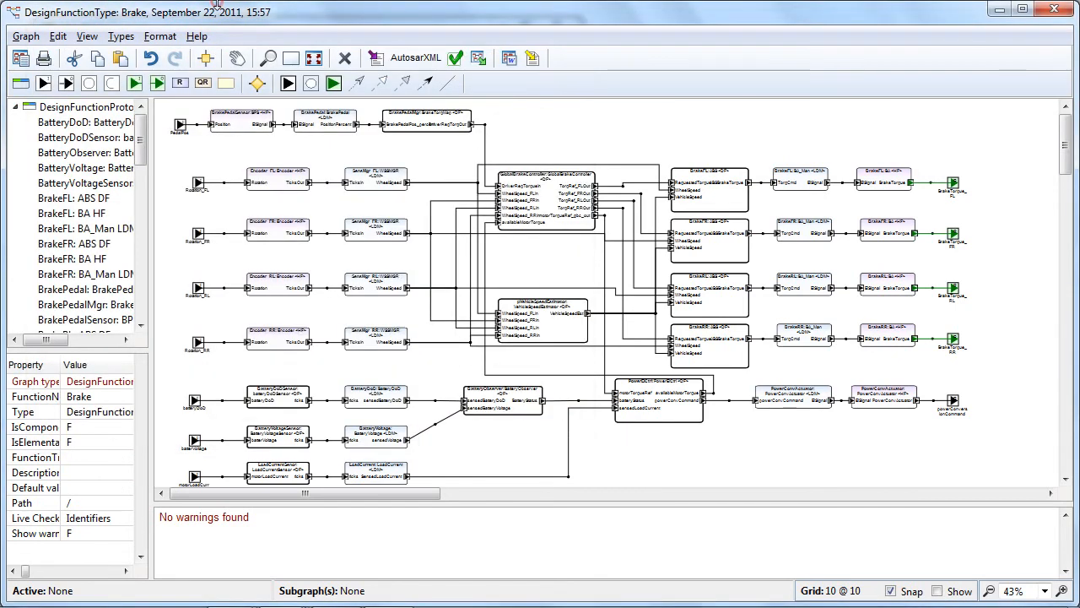
left_click(22, 57)
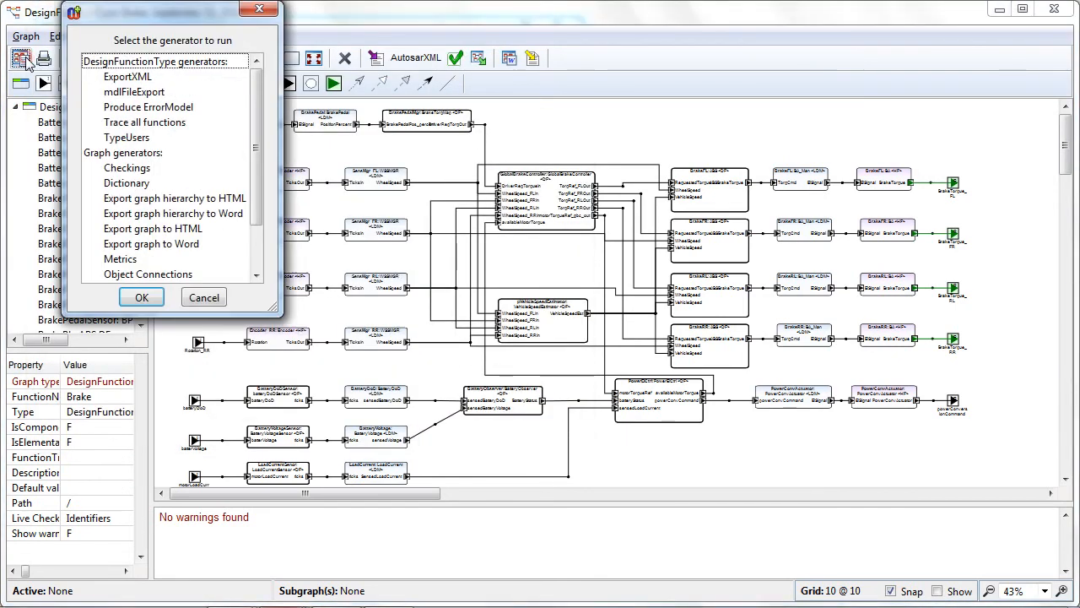
left_click(114, 107)
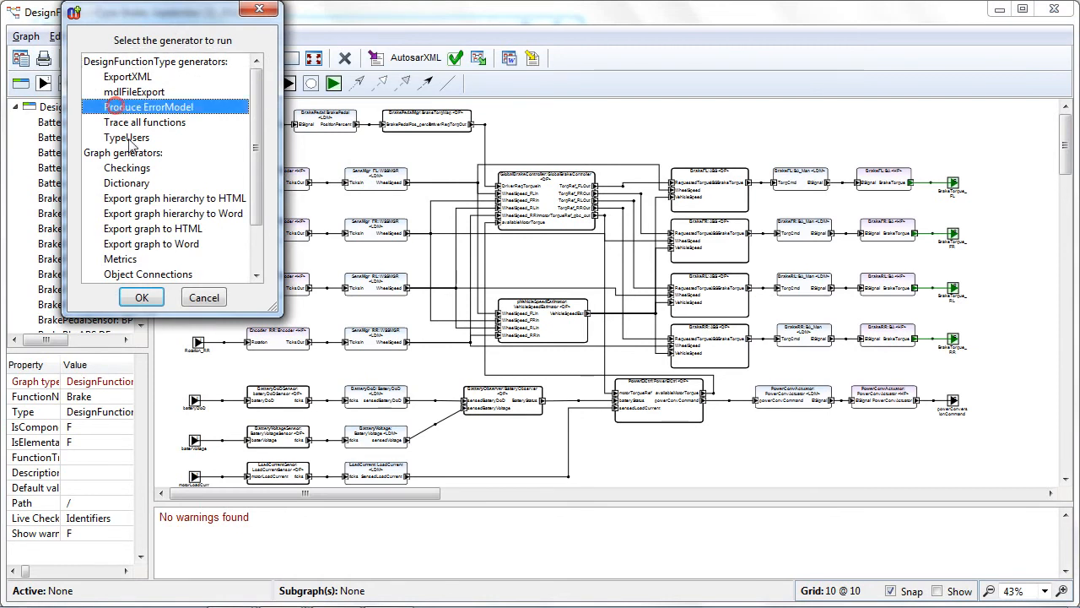
left_click(145, 297)
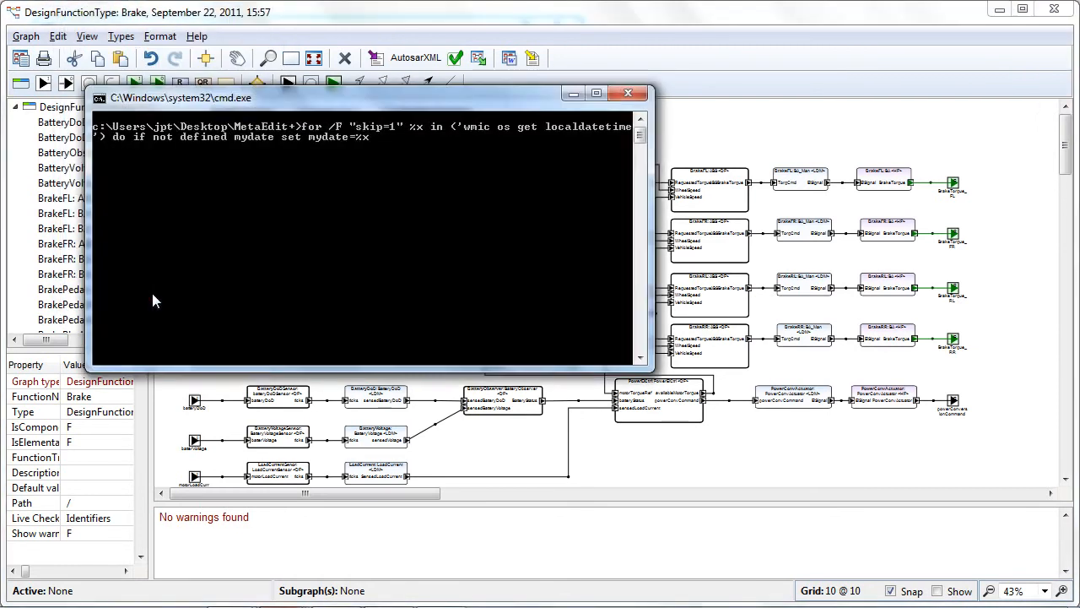
left_click(468, 145)
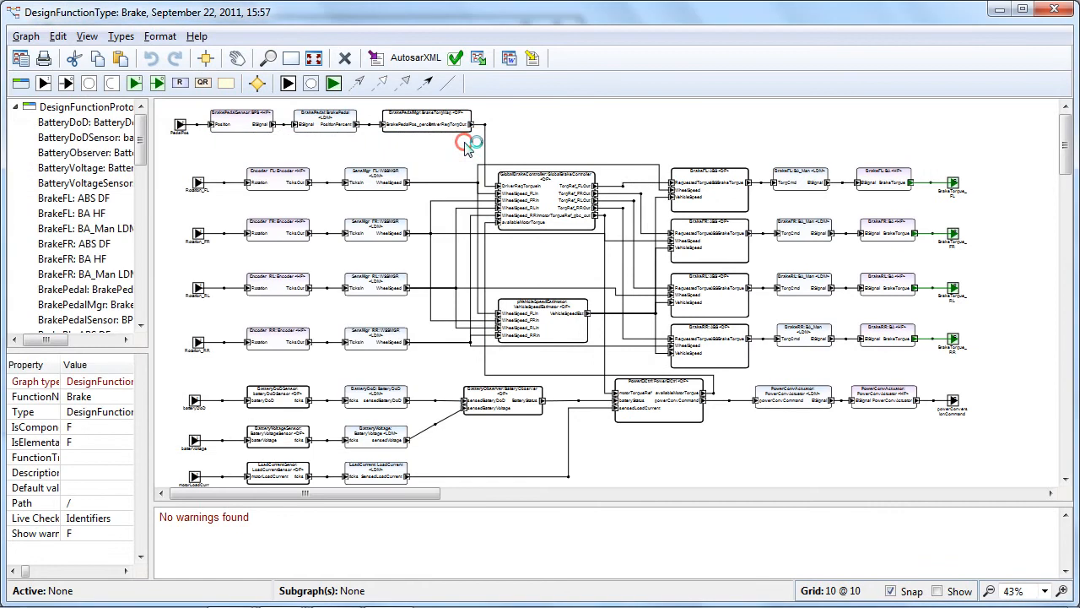
- Expand the generated Brake ErrorModel in the SafetyDesign project and view the contents of the Brake Dependability graph
key("alt+Tab")
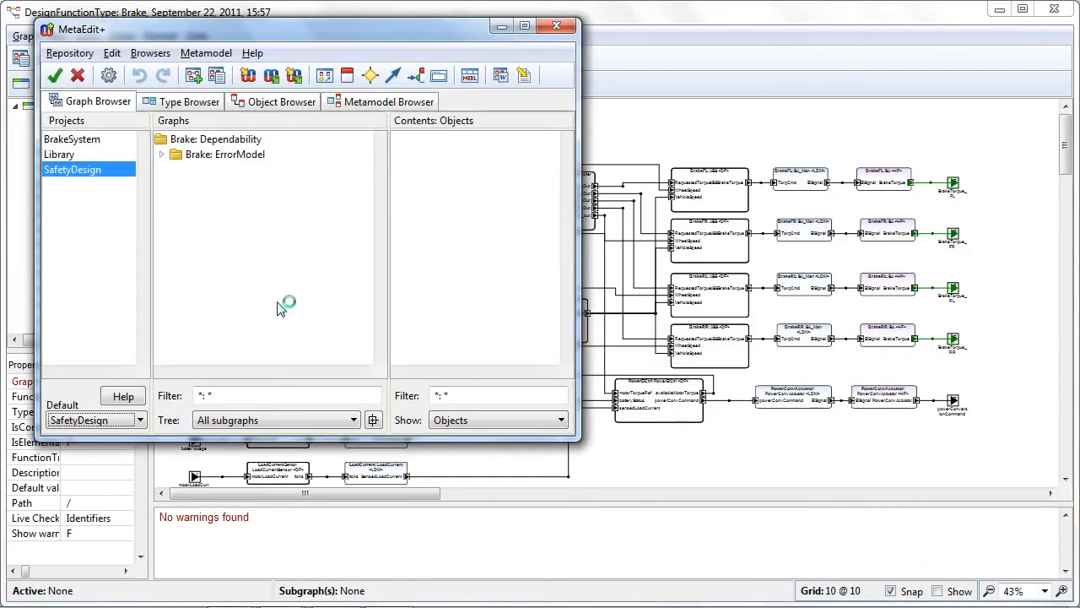
left_click(161, 154)
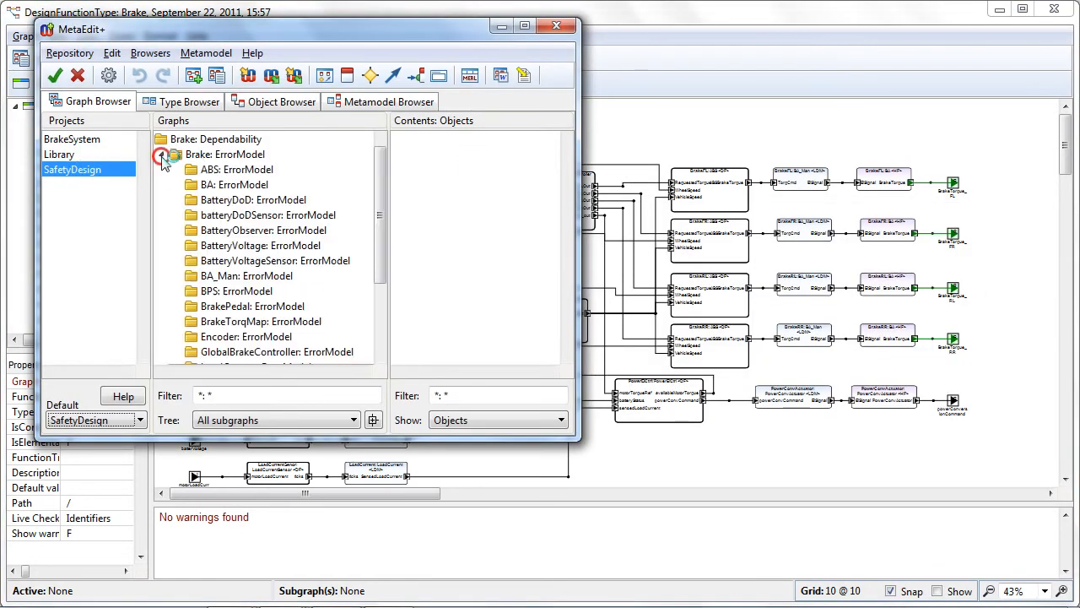
left_click(198, 155)
left_click(211, 140)
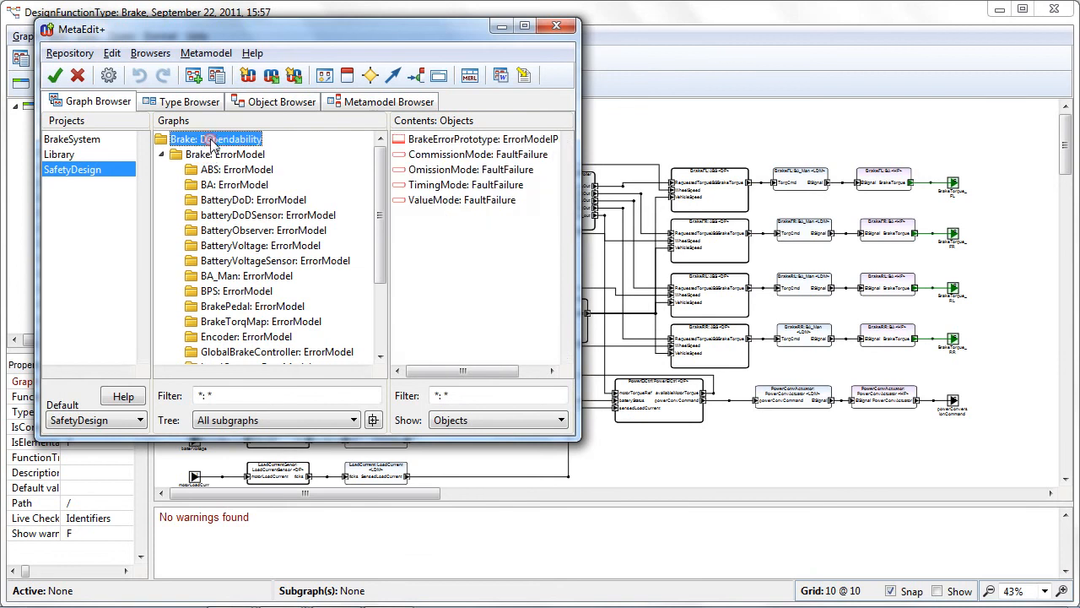
- Open the Brake Dependability diagram and view the ErrorModel subgraph of BrakeErrorPrototype
double_click(211, 140)
left_click(247, 346)
left_click_drag(276, 349, 301, 357)
right_click(280, 315)
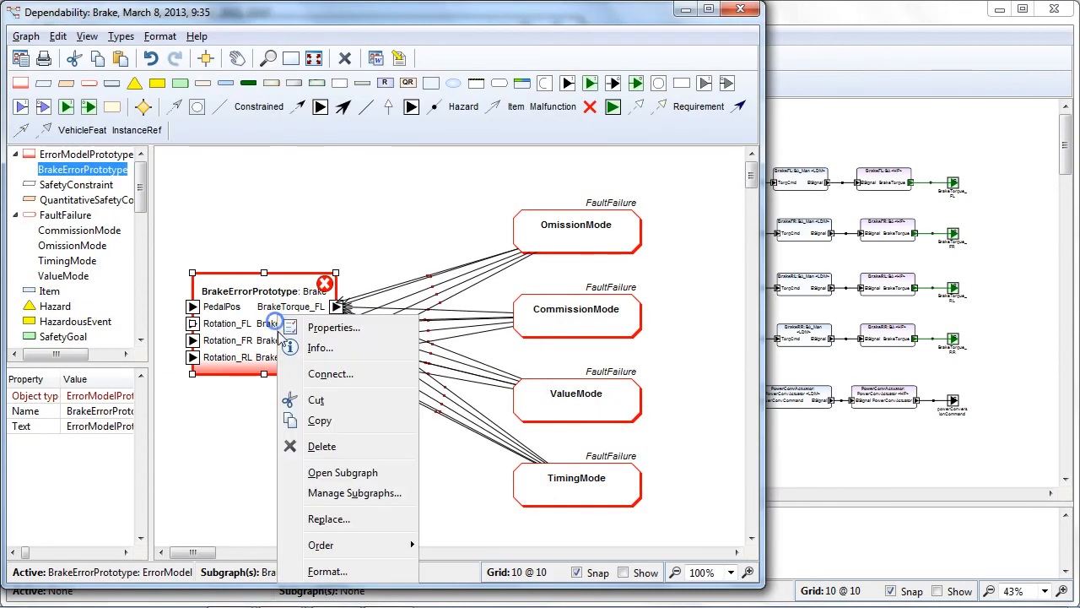
left_click(330, 472)
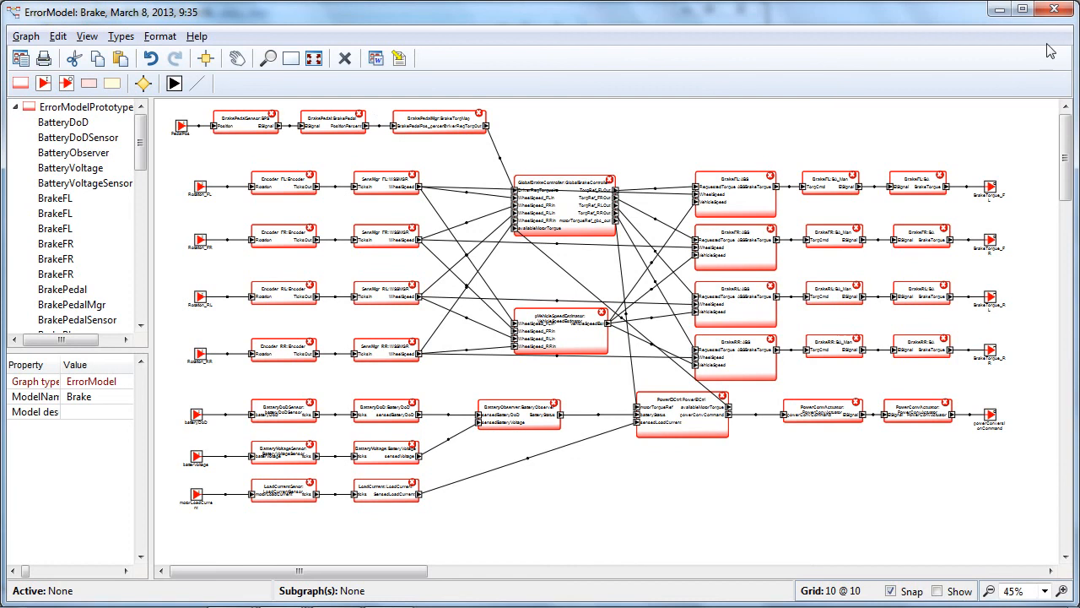
- Close the ErrorModel and Dependability diagrams and return to the Model transformation scenarios slide
left_click(1055, 10)
left_click(740, 10)
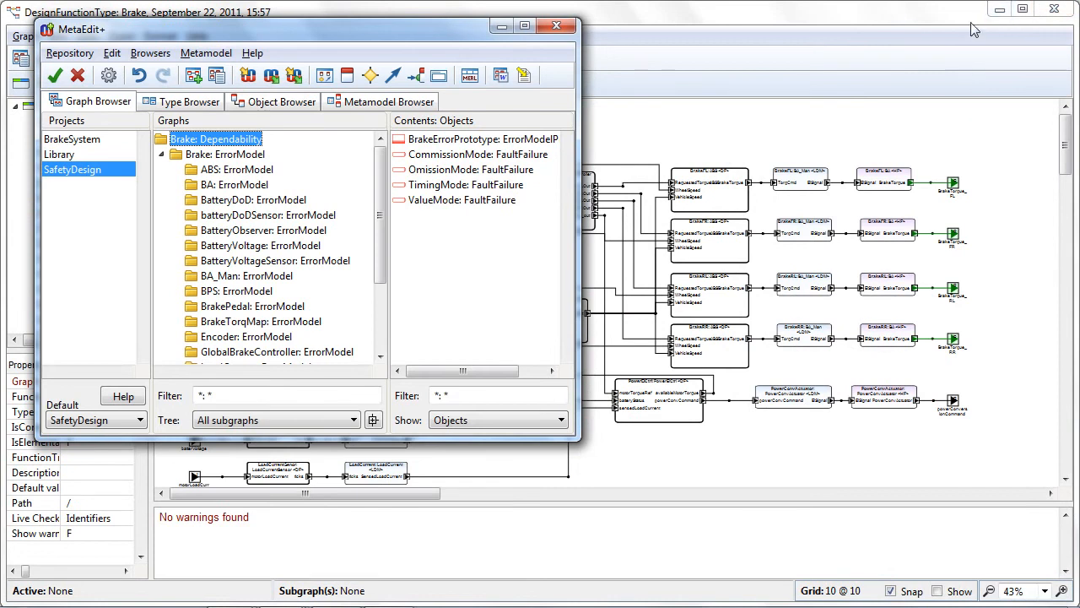
left_click(1023, 9)
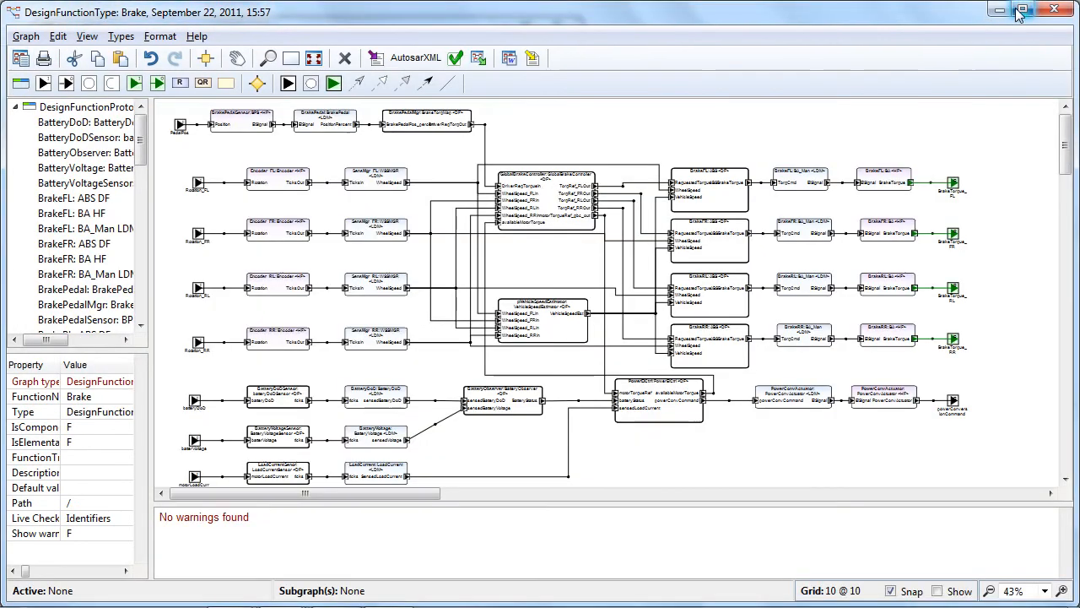
double_click(946, 12)
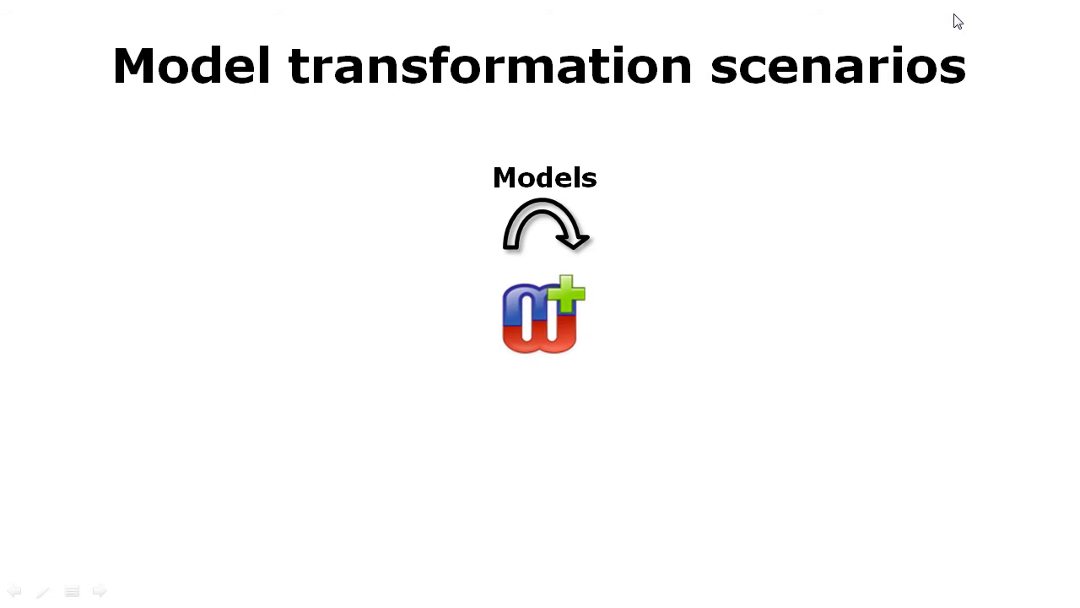
- Advance the presentation to the scenarios for testing tools, other modelling tools and simulators, and switch back to the Brake diagram in MetaEdit+
key("Right")
key("Right")
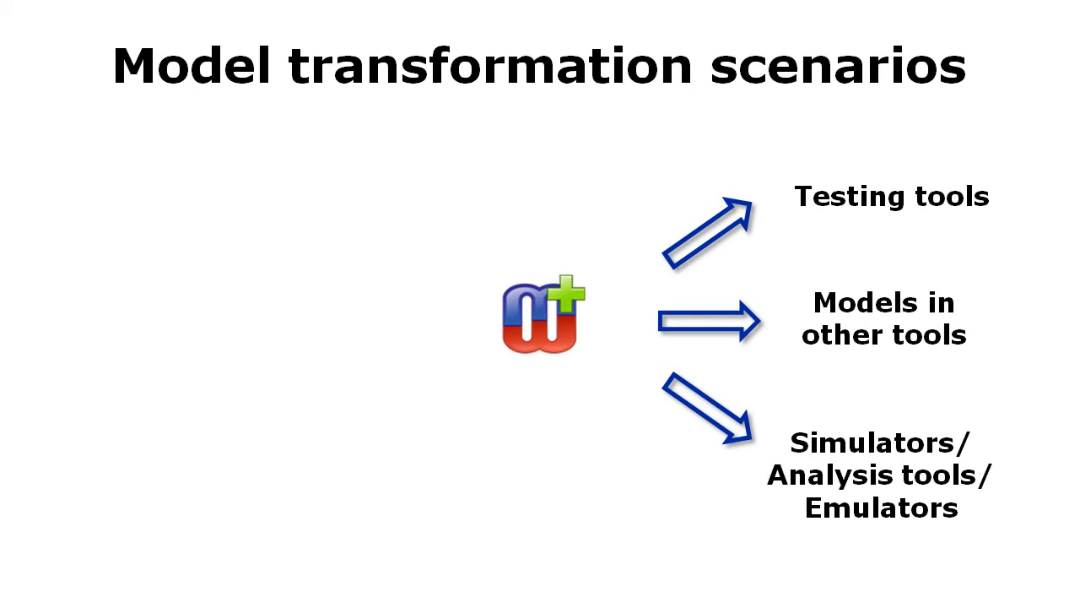
key("alt+Tab")
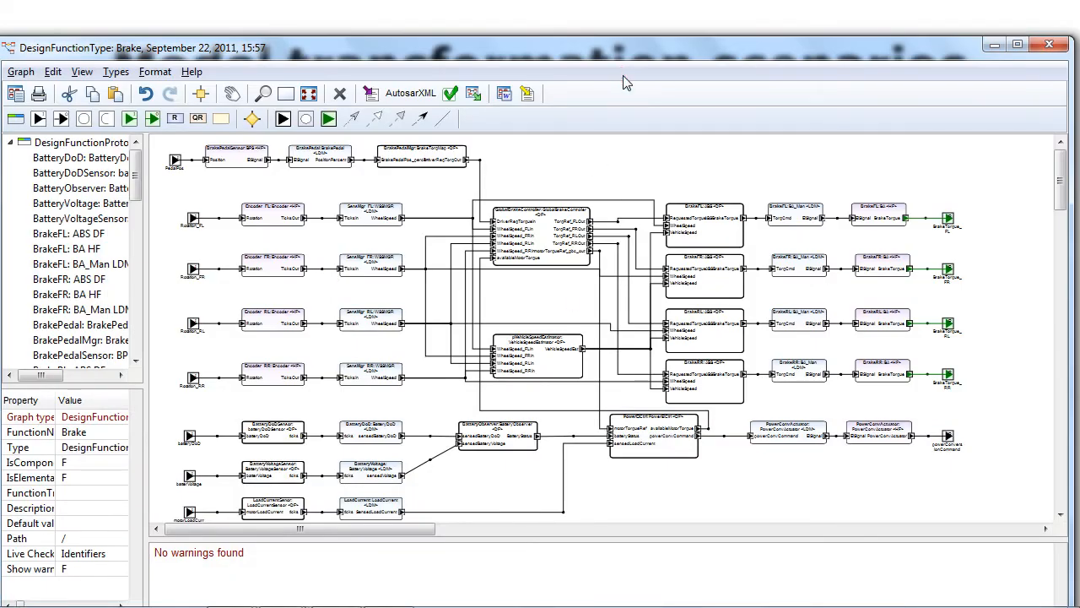
- Maximize the Brake diagram, then generate Brake.mdl from it and review the file's block defaults and line connections
left_click(625, 72)
double_click(643, 54)
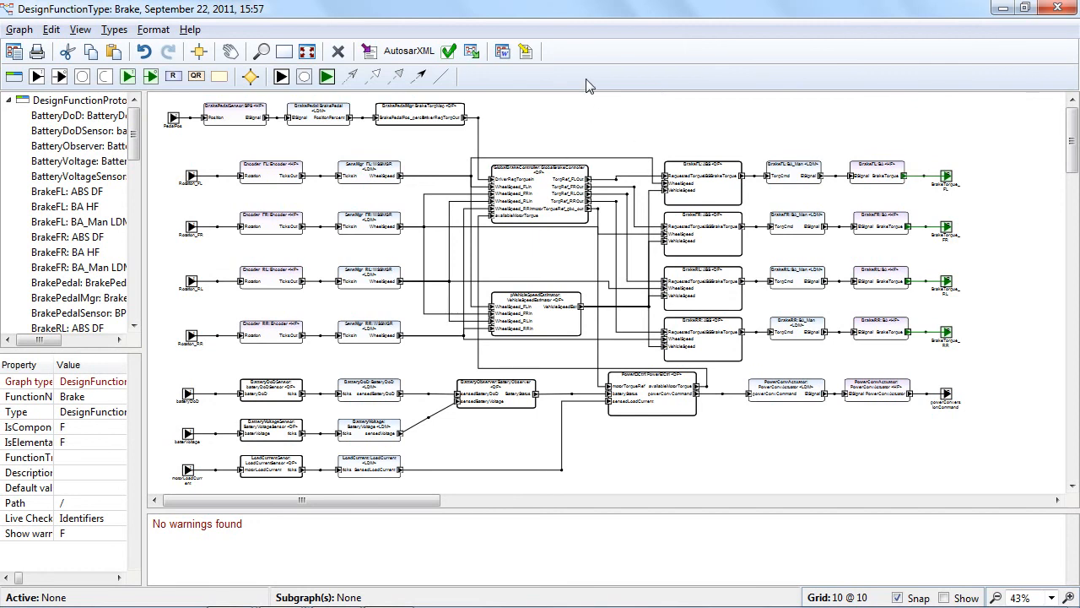
left_click(369, 51)
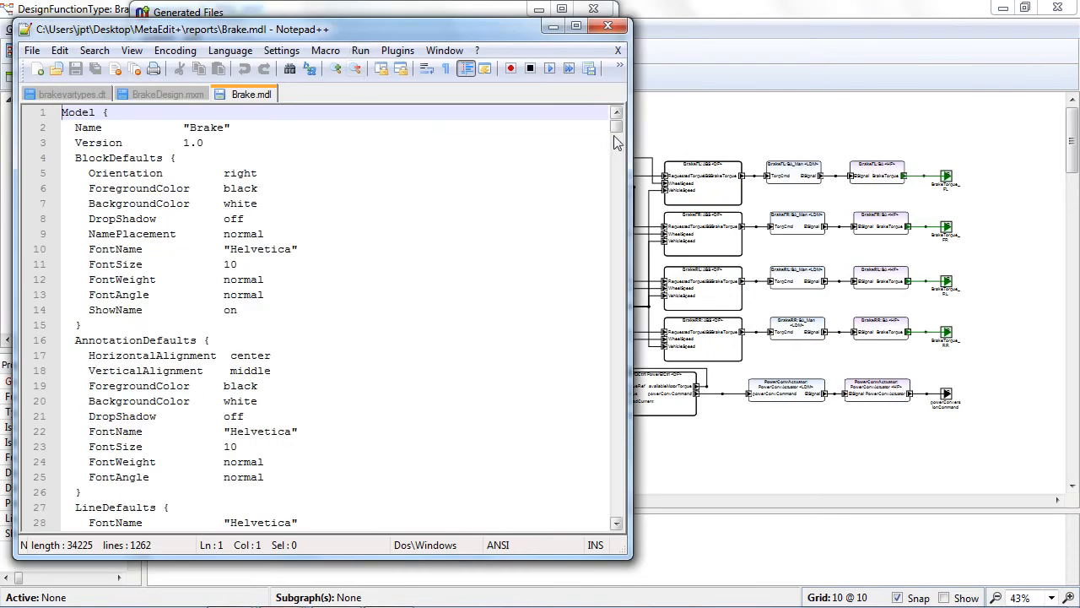
left_click_drag(615, 125, 625, 464)
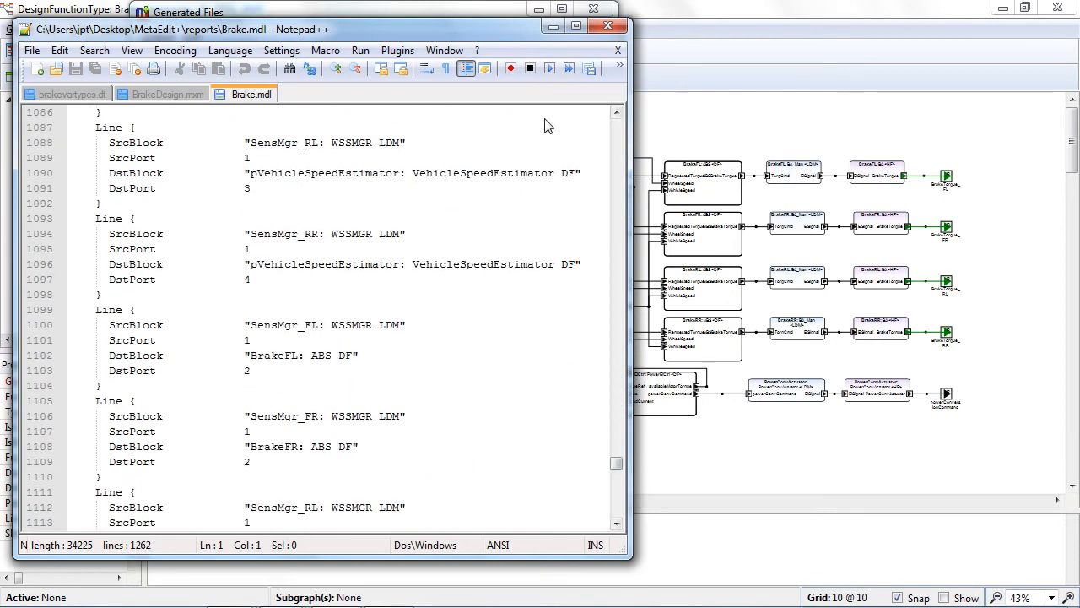
left_click(678, 31)
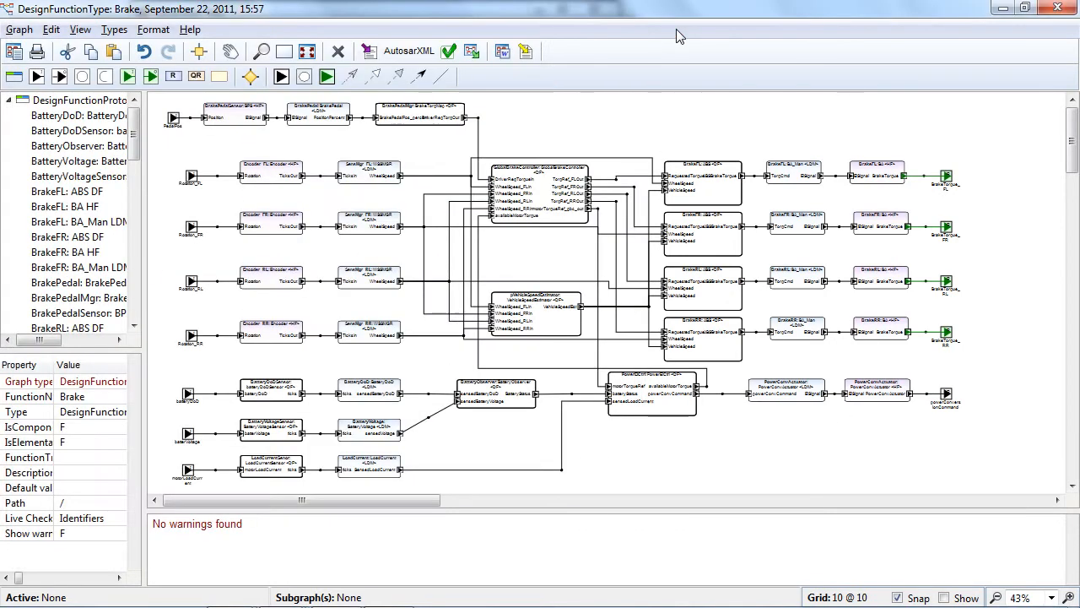
- Generate Brake.eaxml from the Brake diagram and review its function connectors and port references before returning to the diagram
left_click(476, 52)
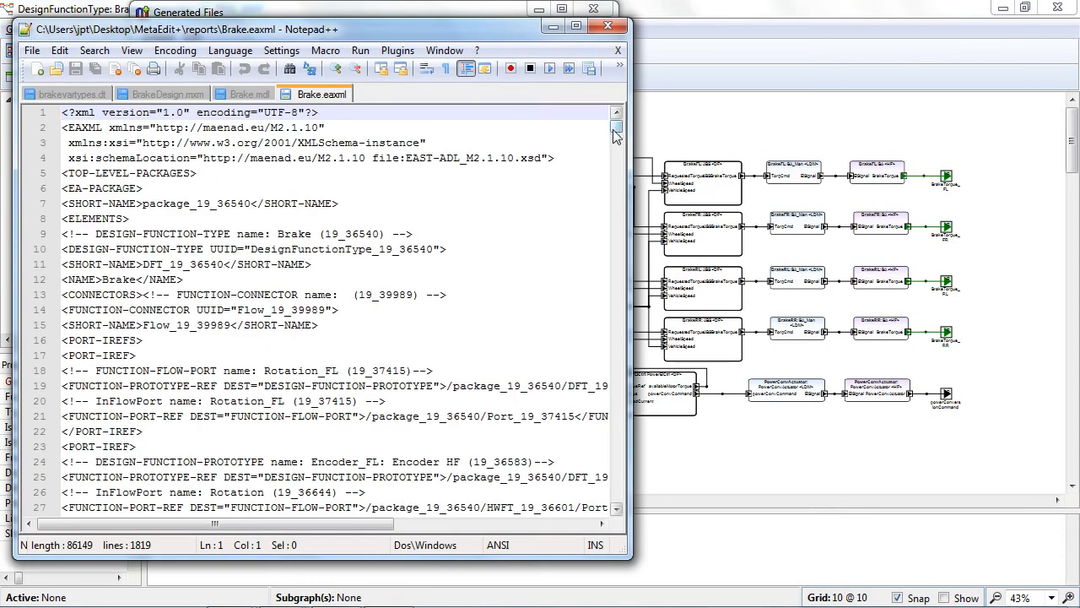
scroll(540, 174, "down", 2)
scroll(540, 175, "down", 5)
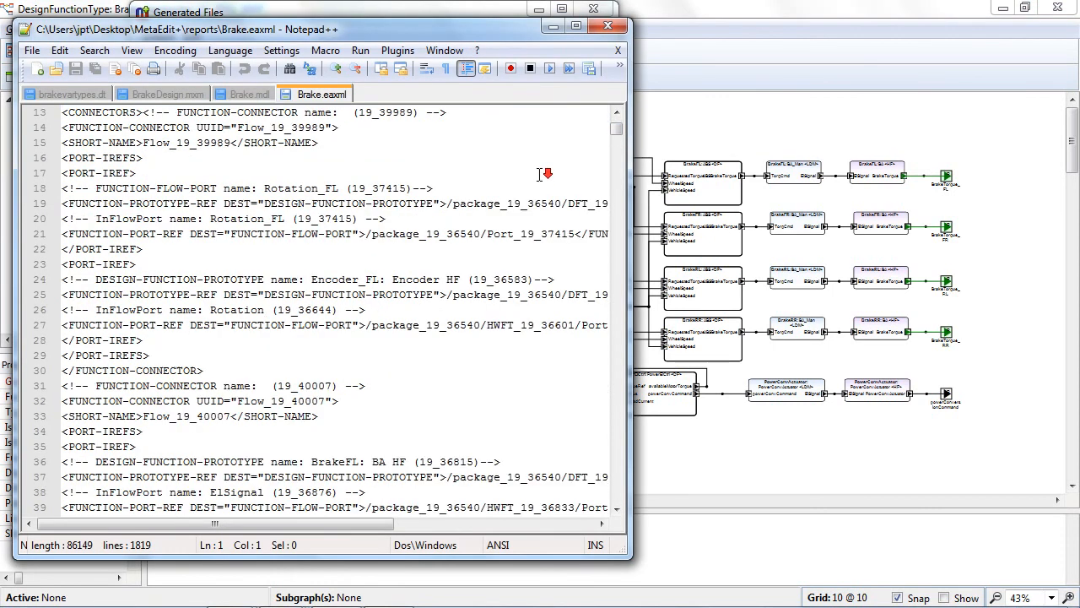
left_click_drag(615, 135, 617, 169)
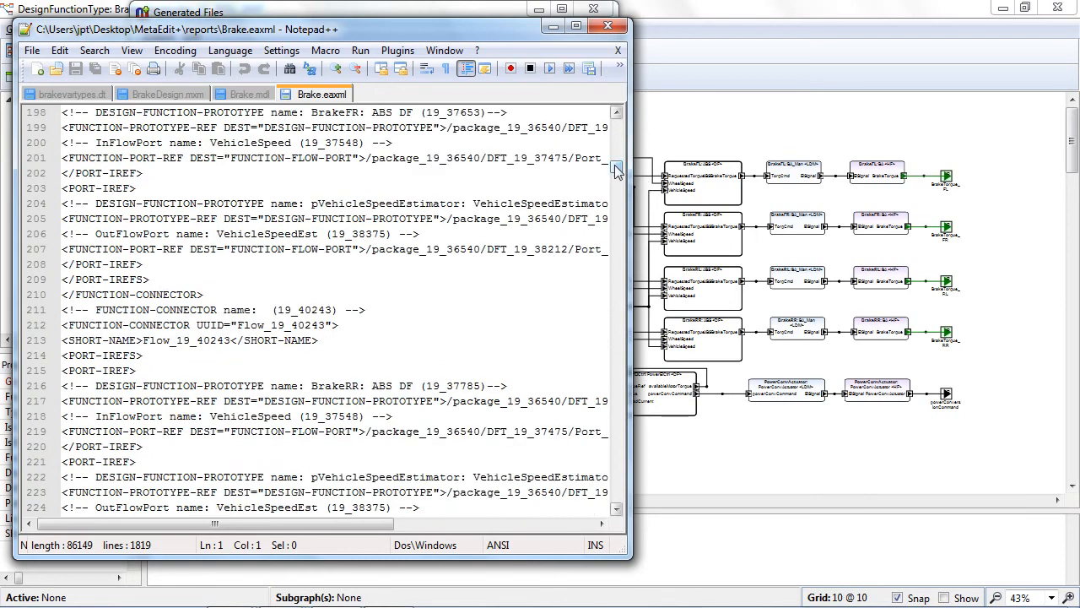
left_click_drag(616, 166, 622, 132)
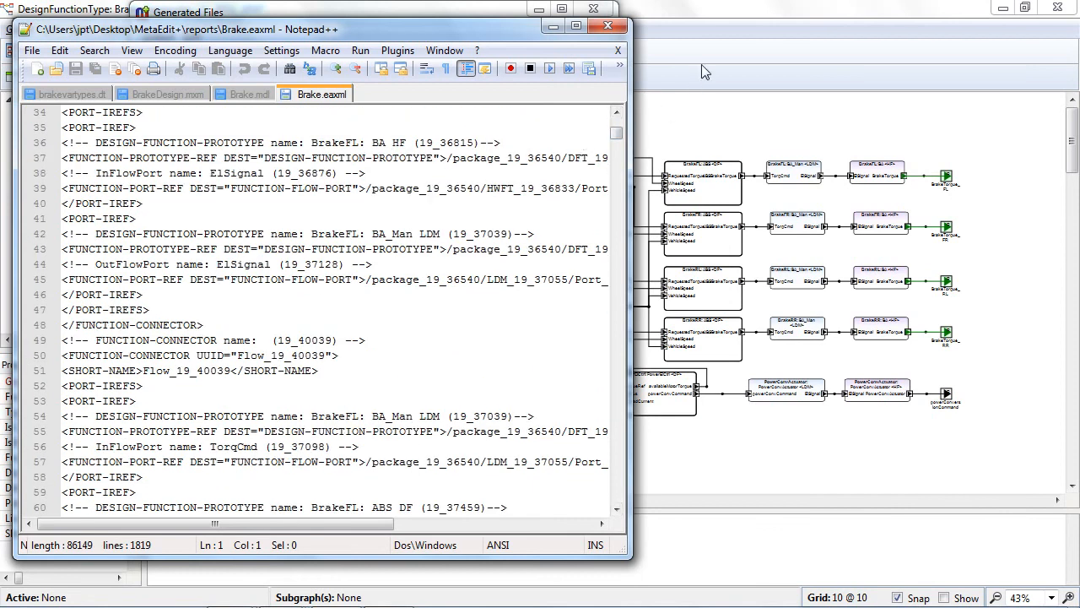
left_click(717, 21)
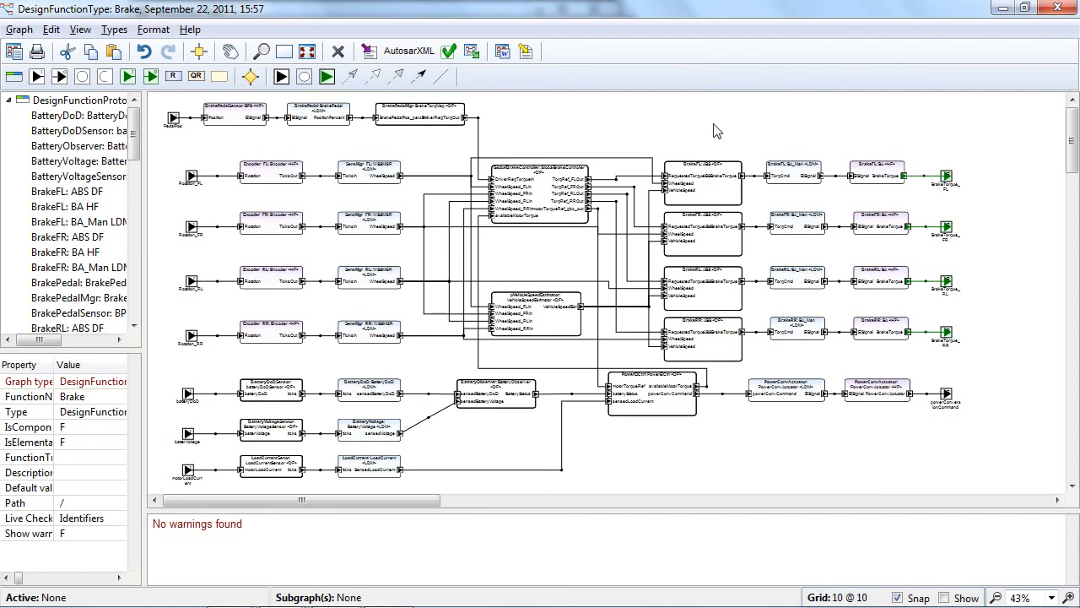
- Mark the GlobalBrakeController, pVehicleSpeedEstimator and PowerElCtrl prototypes as having no AUTOSAR implementation
double_click(552, 206)
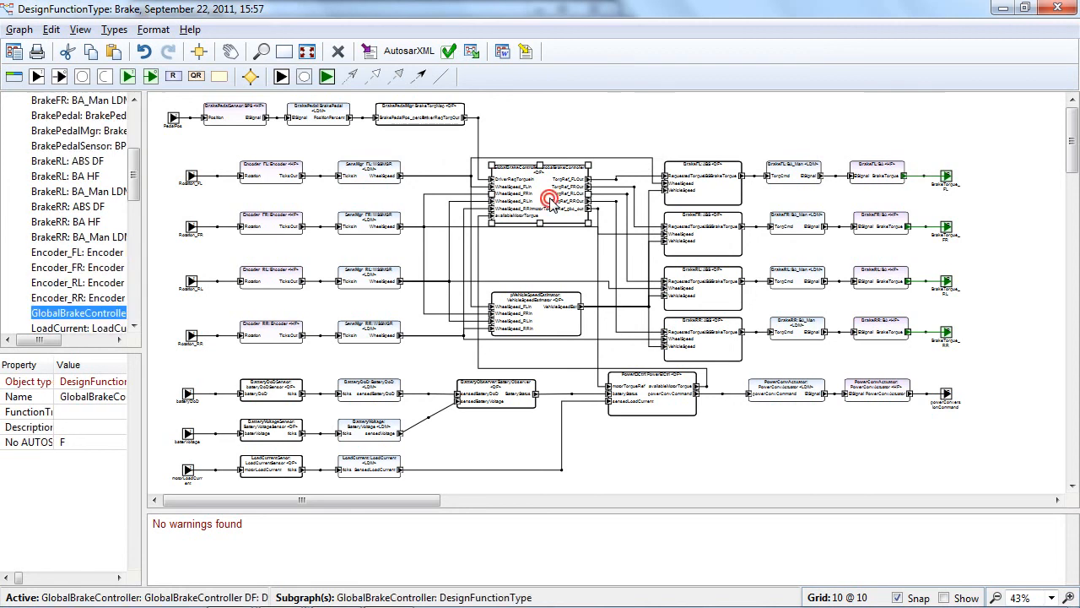
left_click(747, 274)
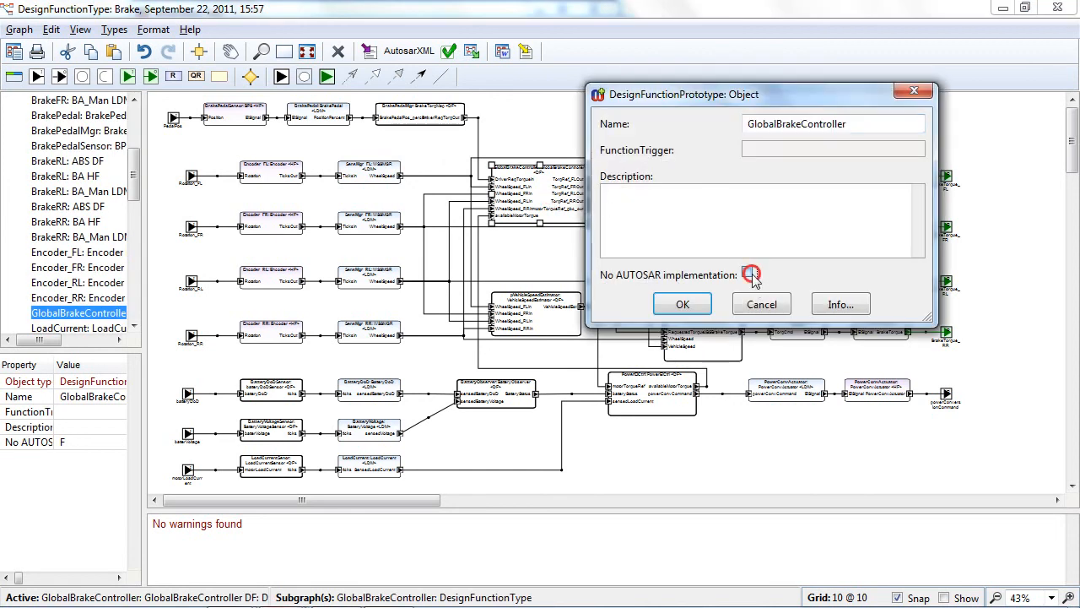
left_click(682, 305)
left_click(553, 321)
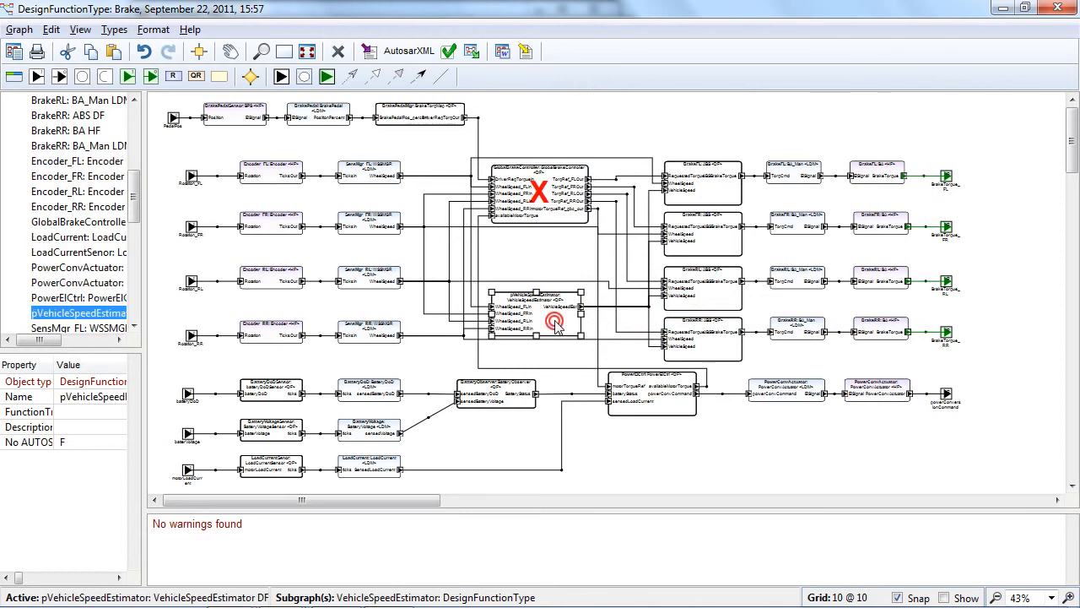
double_click(556, 325)
left_click(749, 394)
left_click(688, 427)
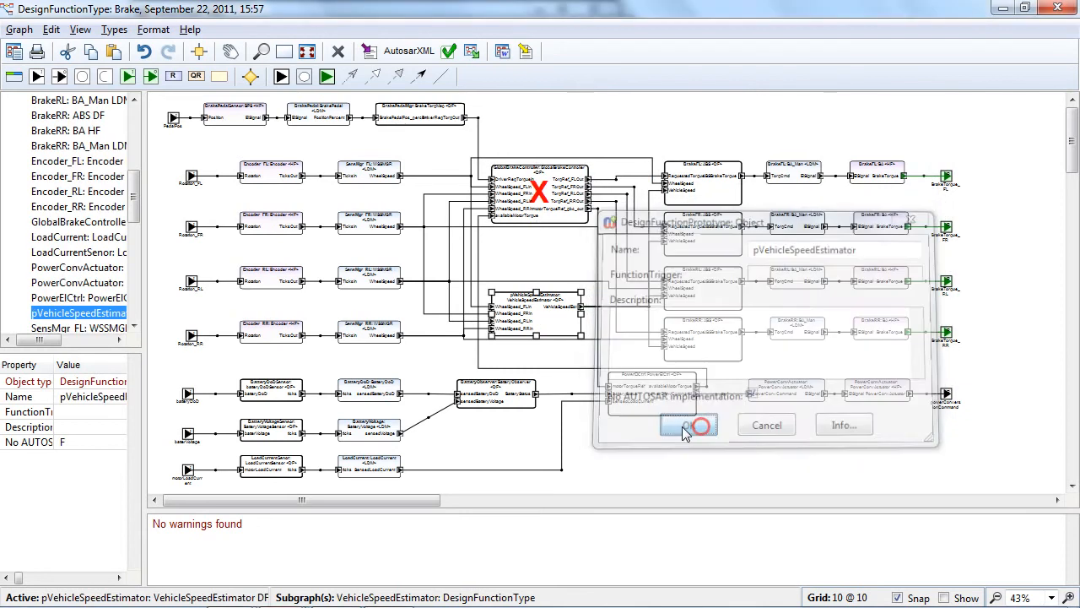
double_click(671, 397)
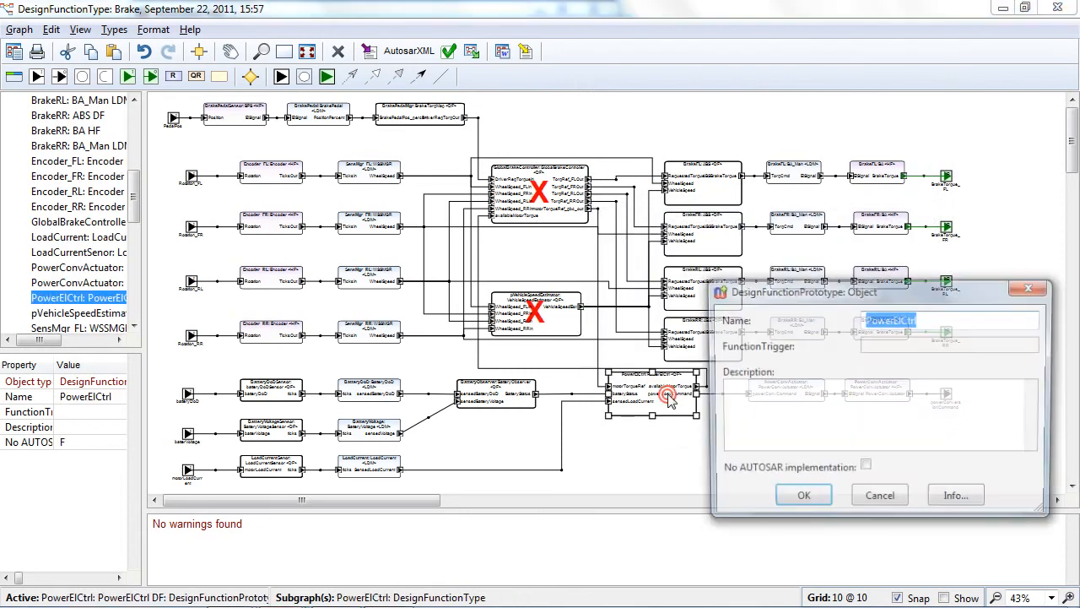
left_click(865, 470)
left_click(806, 499)
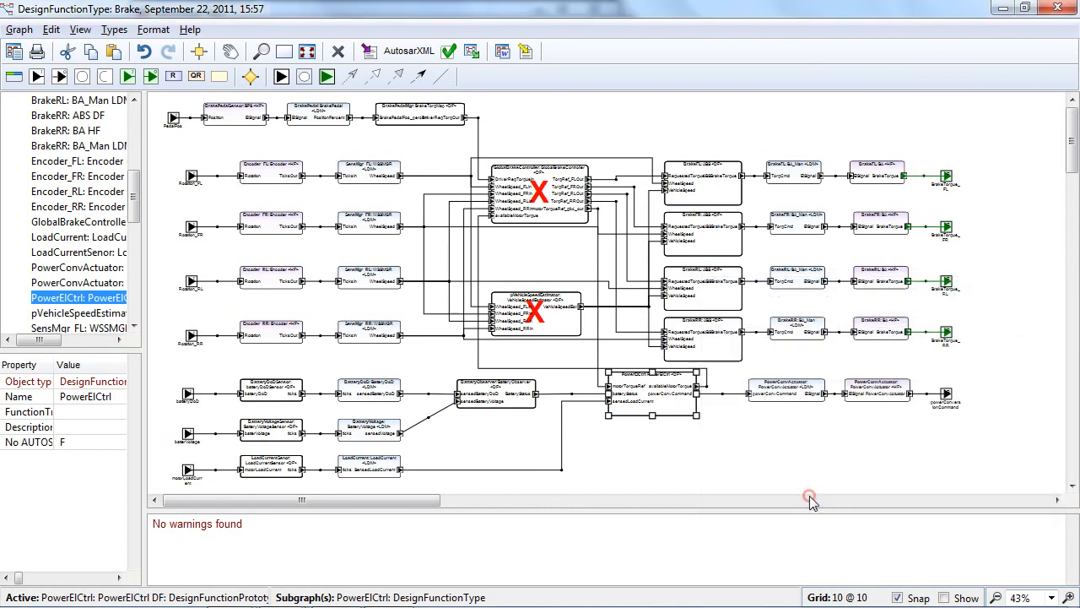
left_click(796, 492)
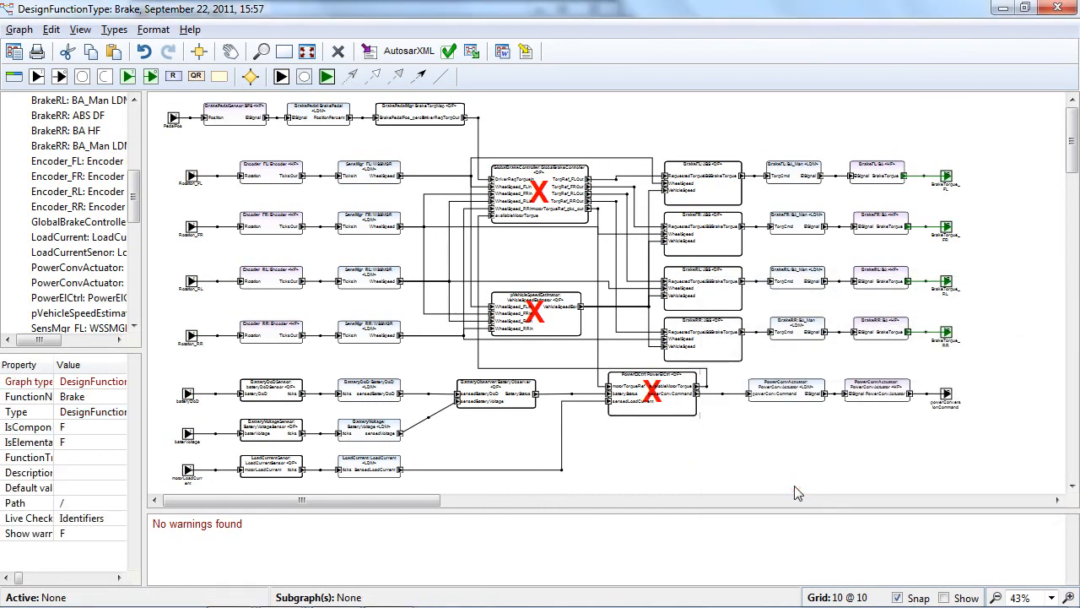
- Generate the AutosarXML file for Brake and trace the batterVoltage InFlowPort from the Brake.arxml output back to the diagram
left_click(427, 57)
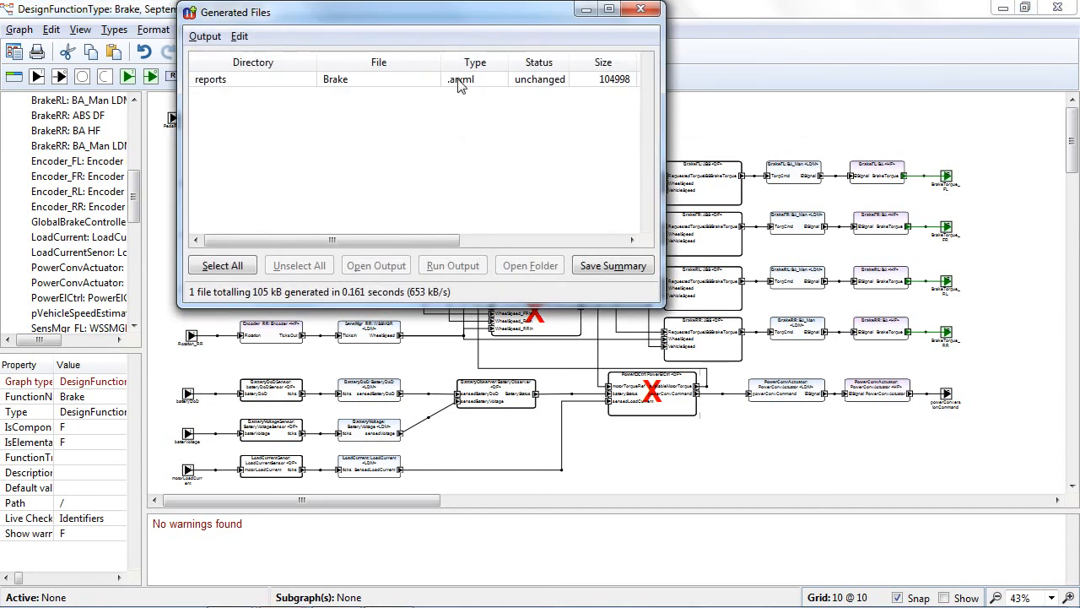
double_click(460, 80)
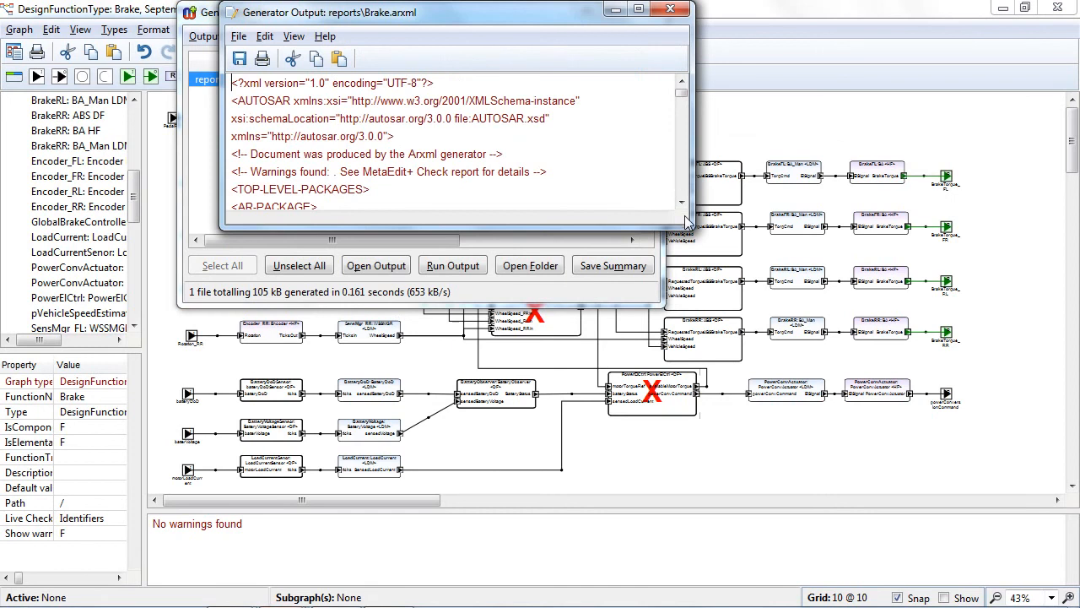
left_click_drag(688, 230, 674, 464)
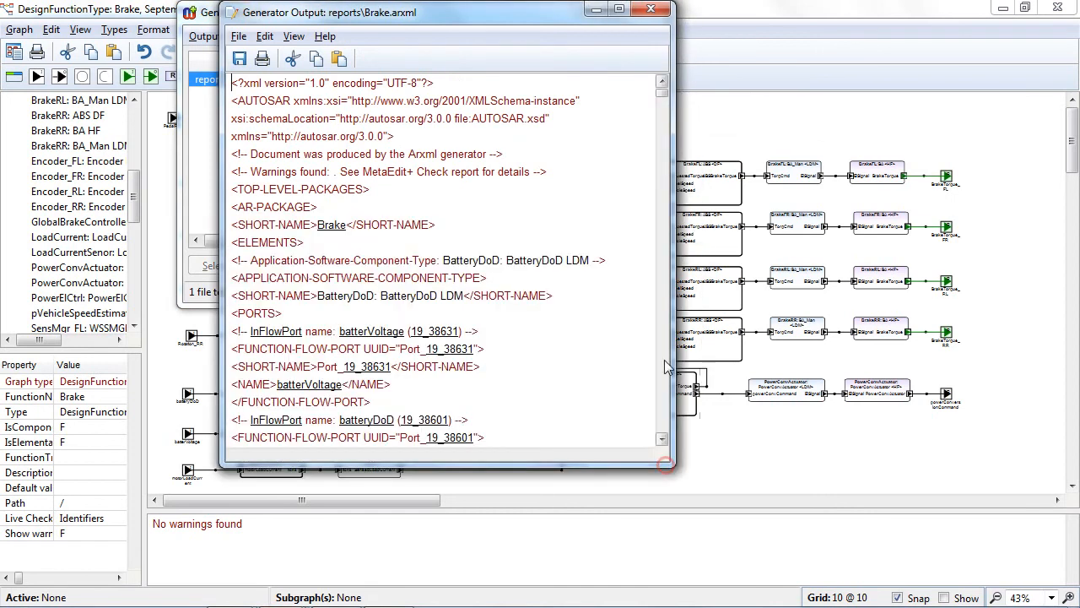
mouse_move(663, 93)
left_mouse_down()
mouse_move(663, 112)
mouse_move(664, 86)
left_mouse_up()
left_click(271, 333)
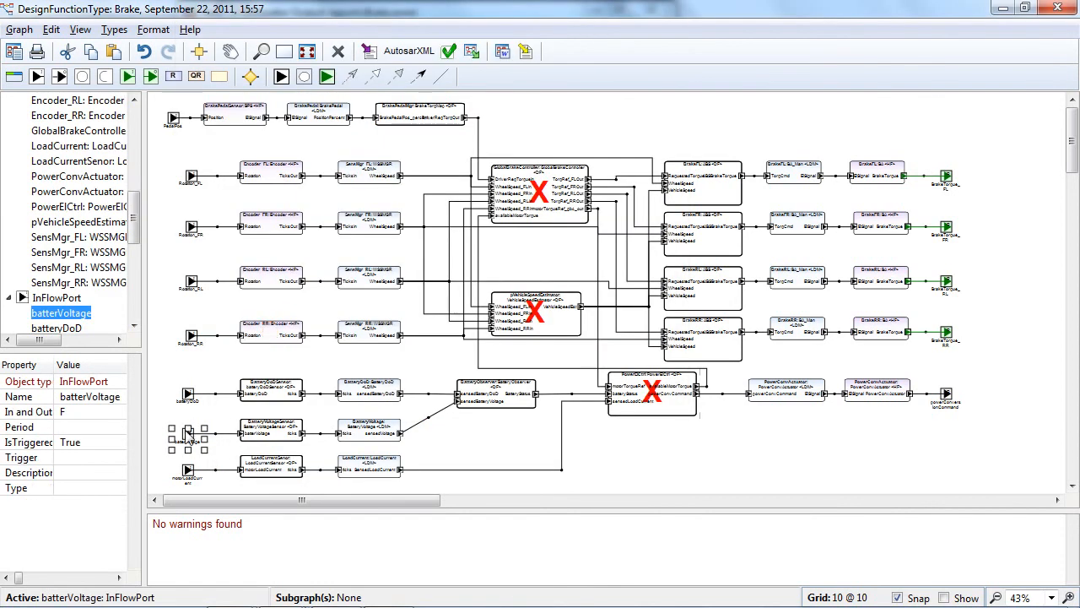